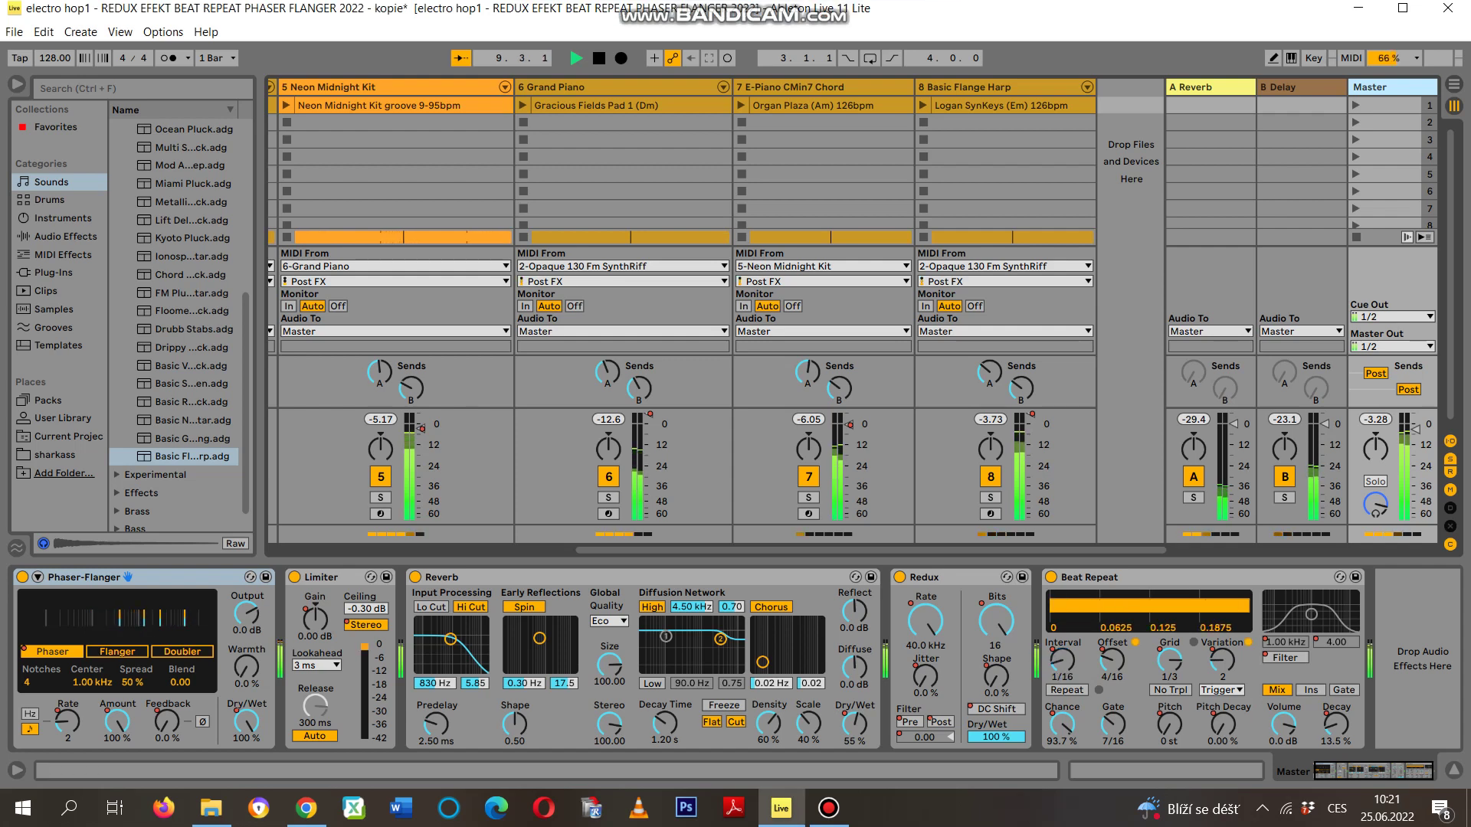
- Scroll the mixer and bring up track 7 E-Piano CMin7 Chord's Simpler in Device View
drag(871, 550, 866, 550)
scroll(689, 306, left, 3)
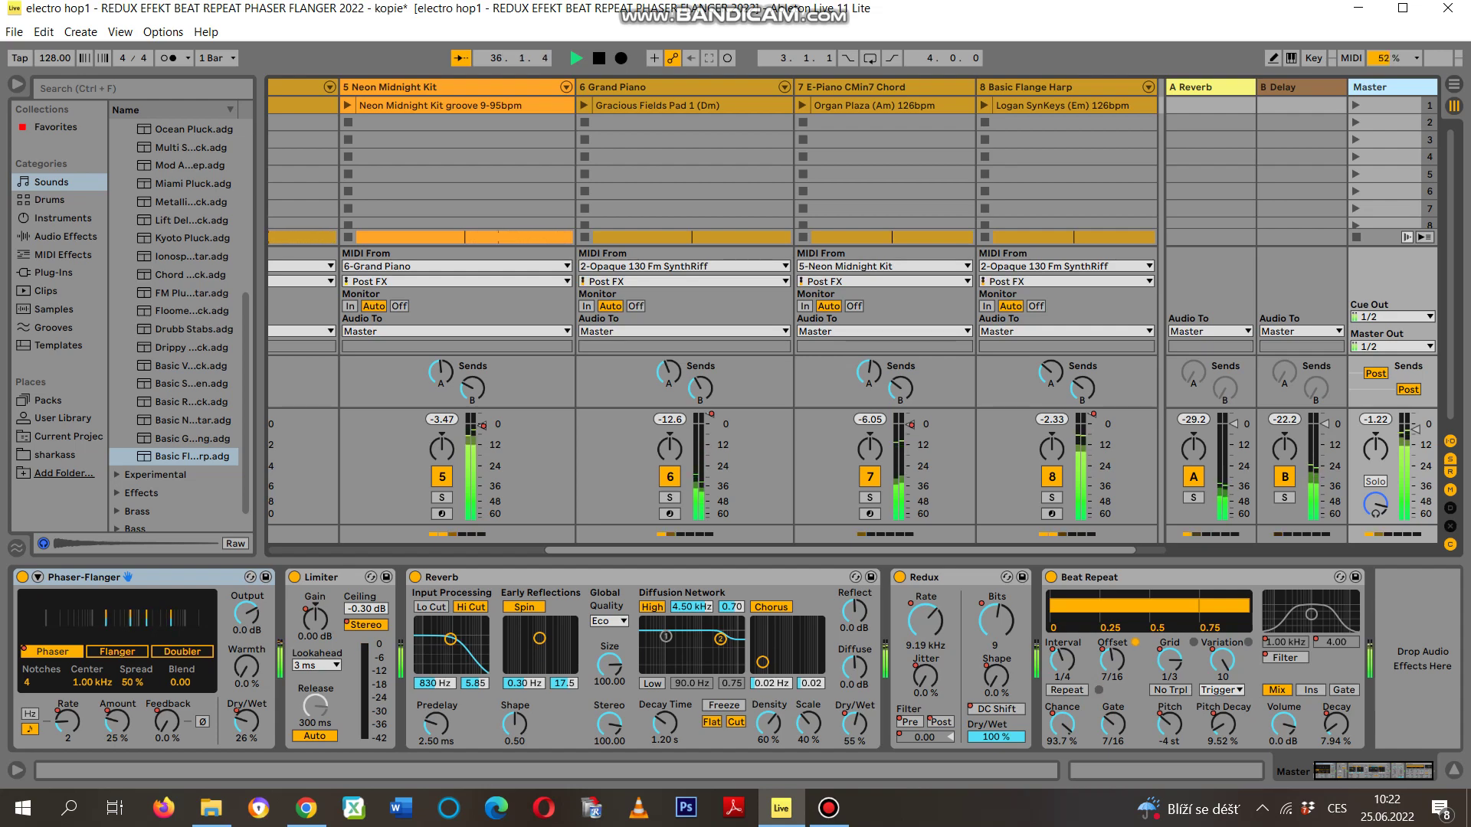
scroll(716, 314, right, 1)
scroll(715, 314, left, 8)
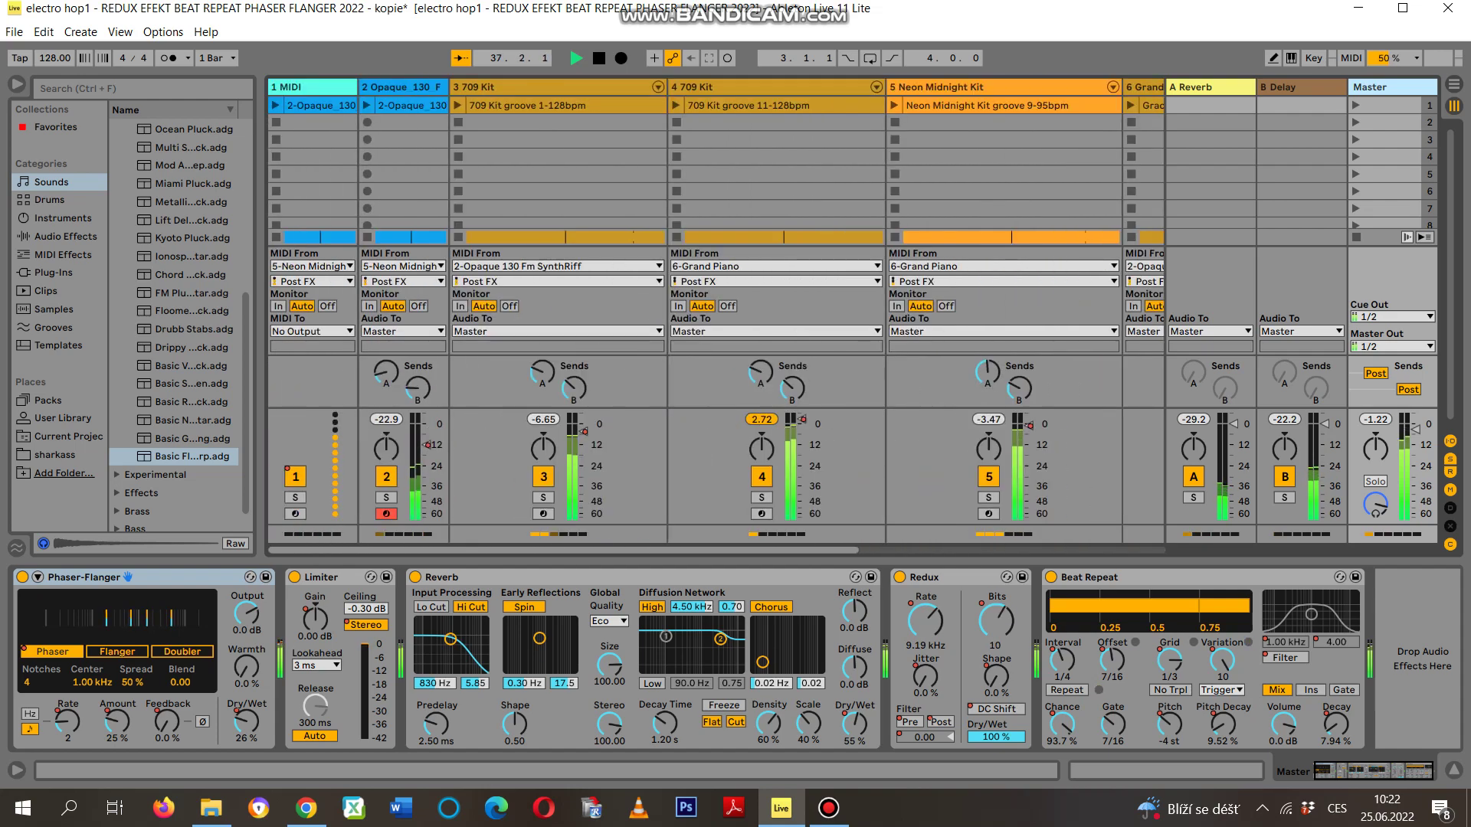
mouse_move(563, 550)
mouse_down()
mouse_move(869, 550)
mouse_move(563, 550)
mouse_up()
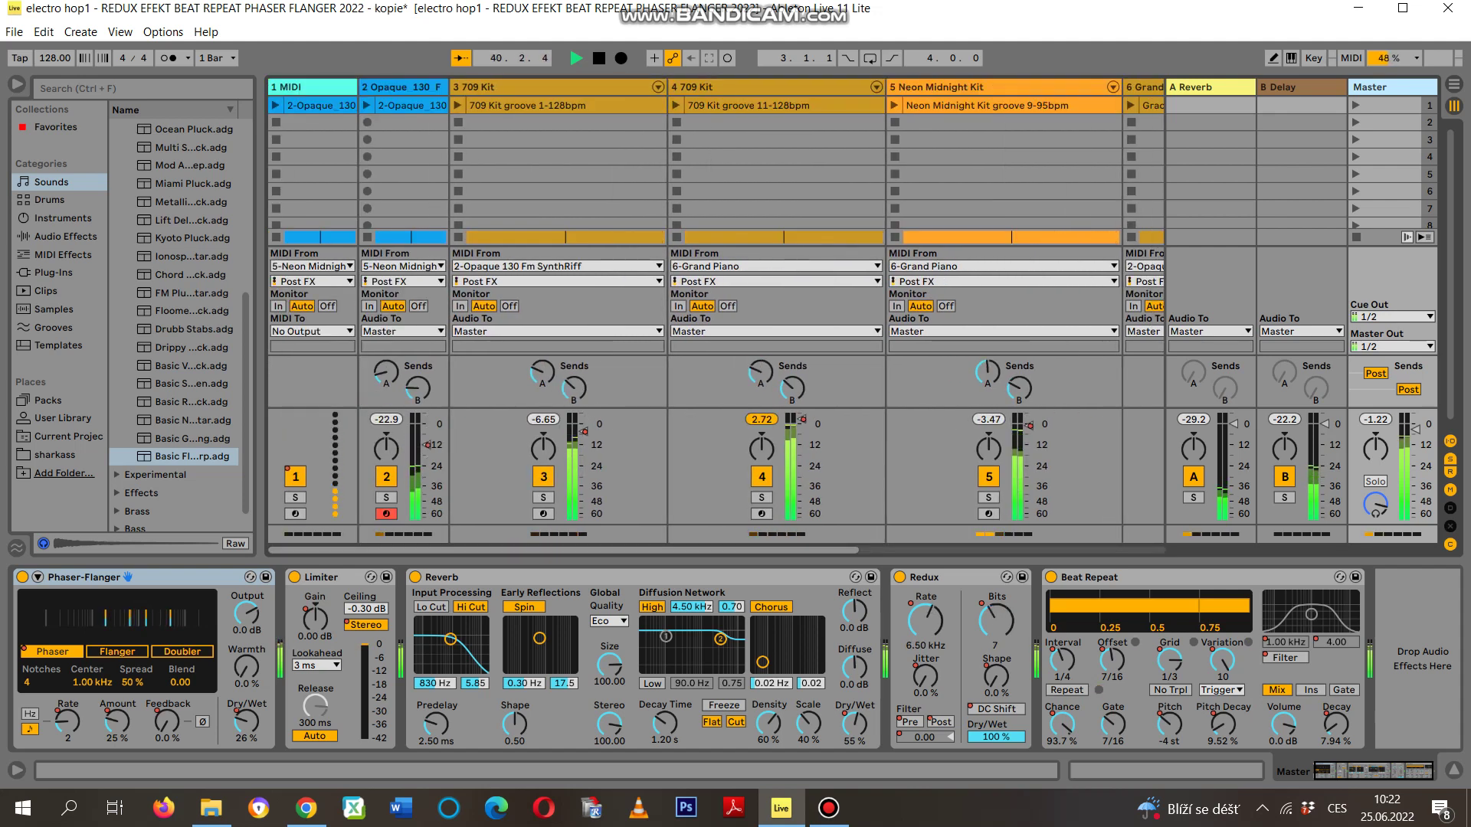
scroll(716, 306, right, 1)
scroll(717, 306, right, 5)
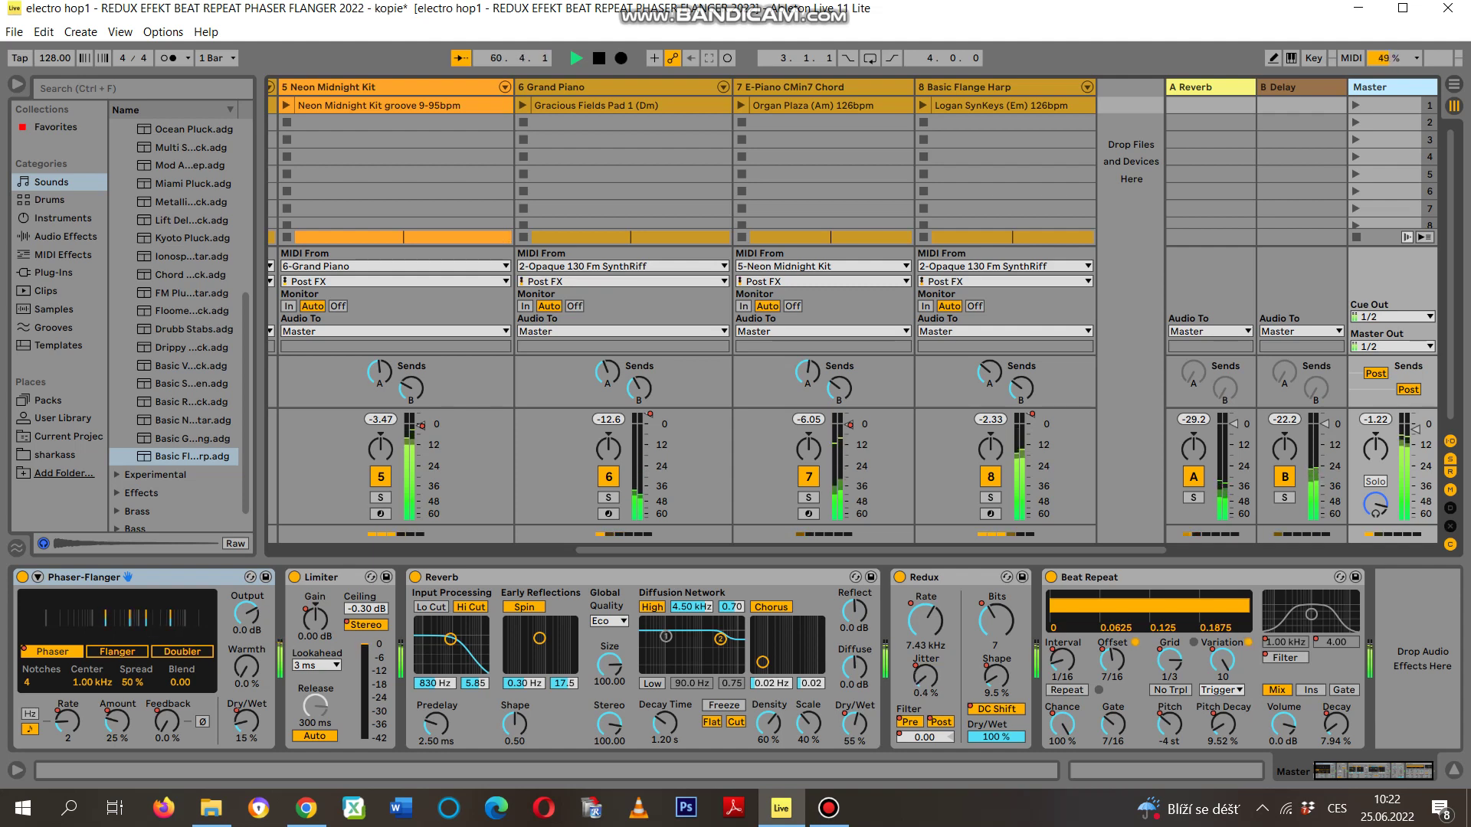
double_click(797, 87)
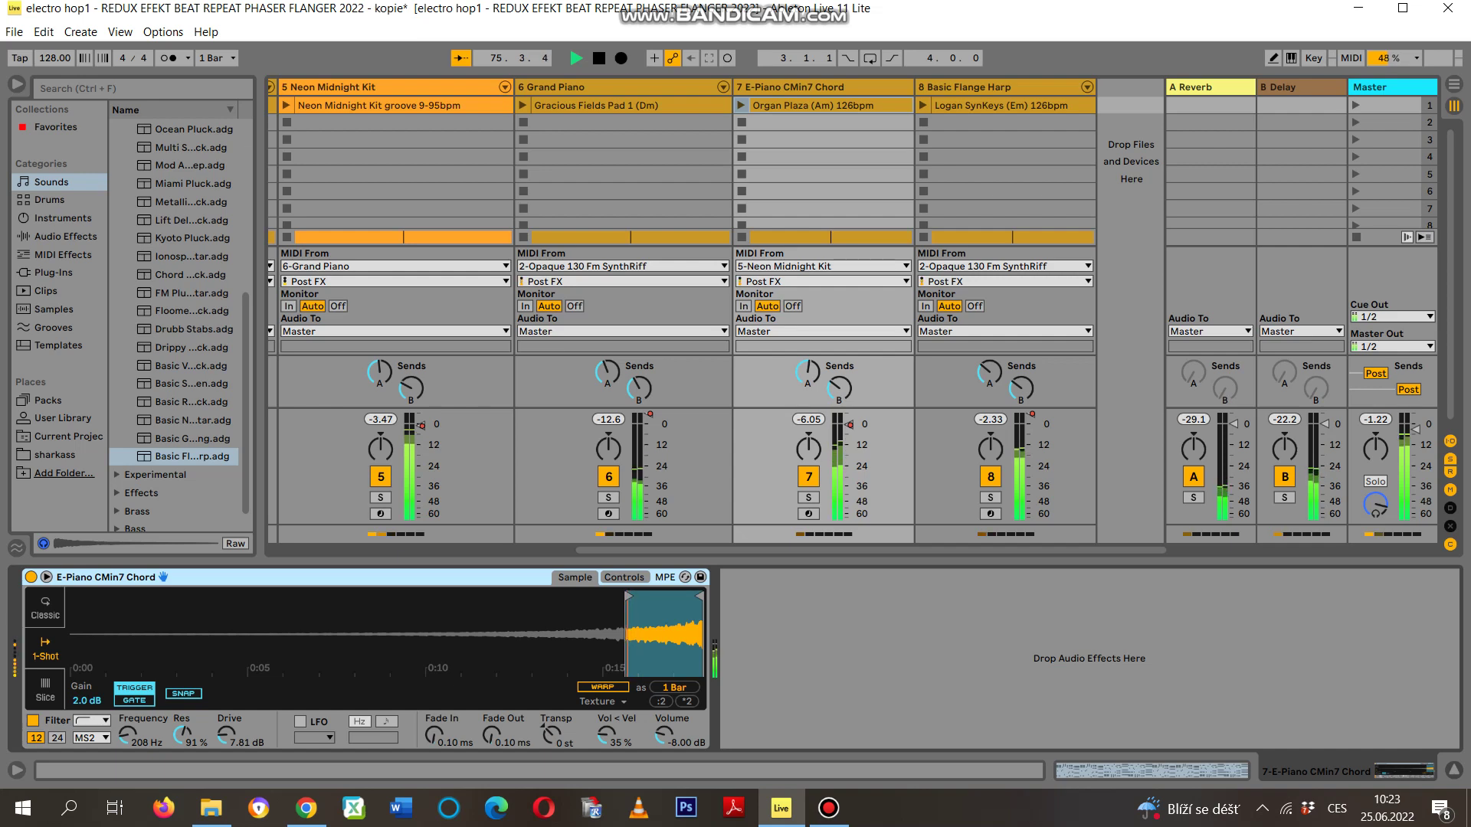
- Show the Master's Phaser-Flanger, Limiter, Reverb, Redux and Beat Repeat chain, then scroll the mixer
click(1392, 88)
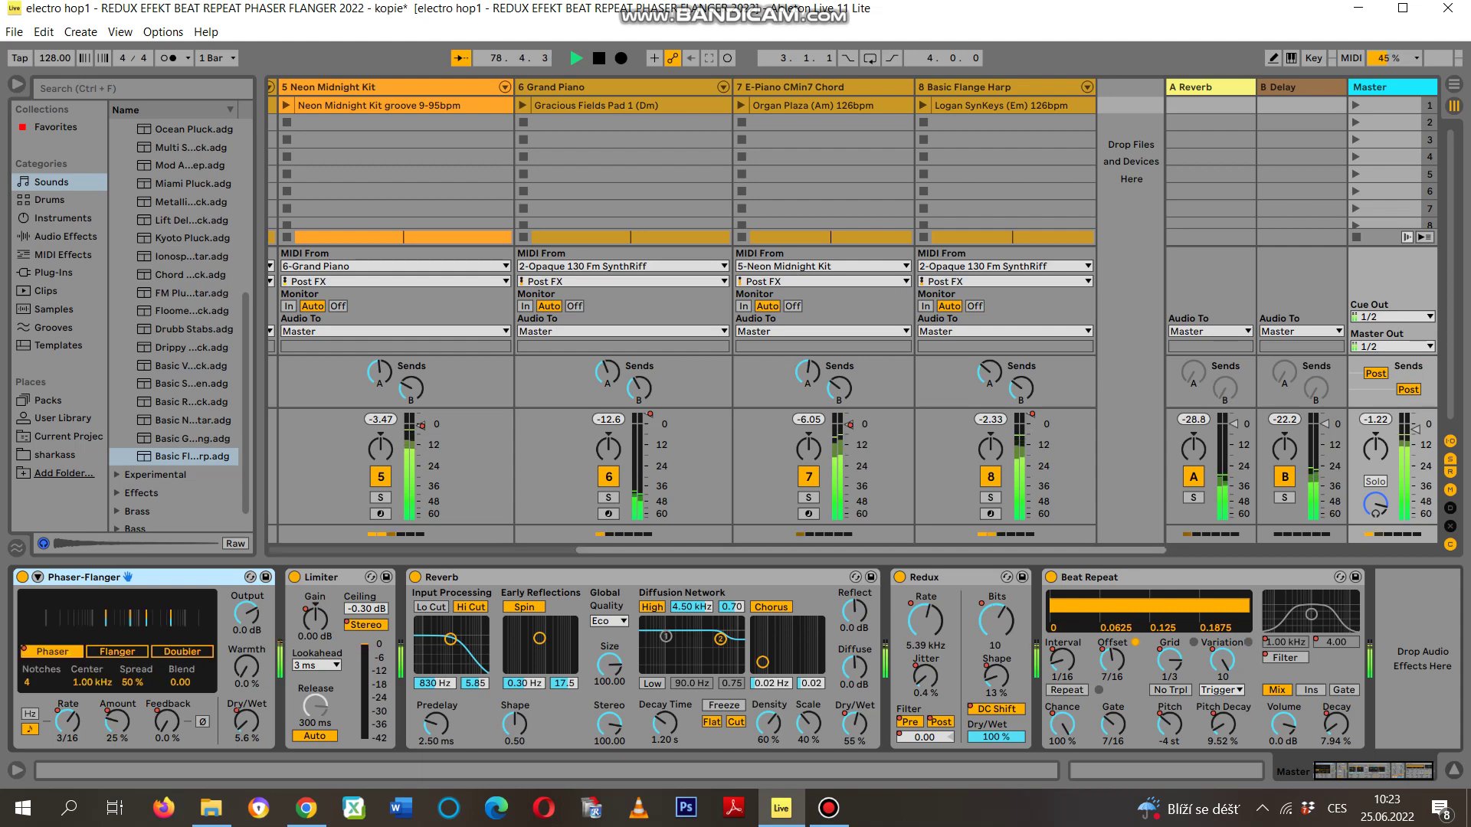
mouse_move(871, 550)
mouse_down()
mouse_move(563, 550)
mouse_move(849, 550)
mouse_up()
scroll(717, 316, right, 1)
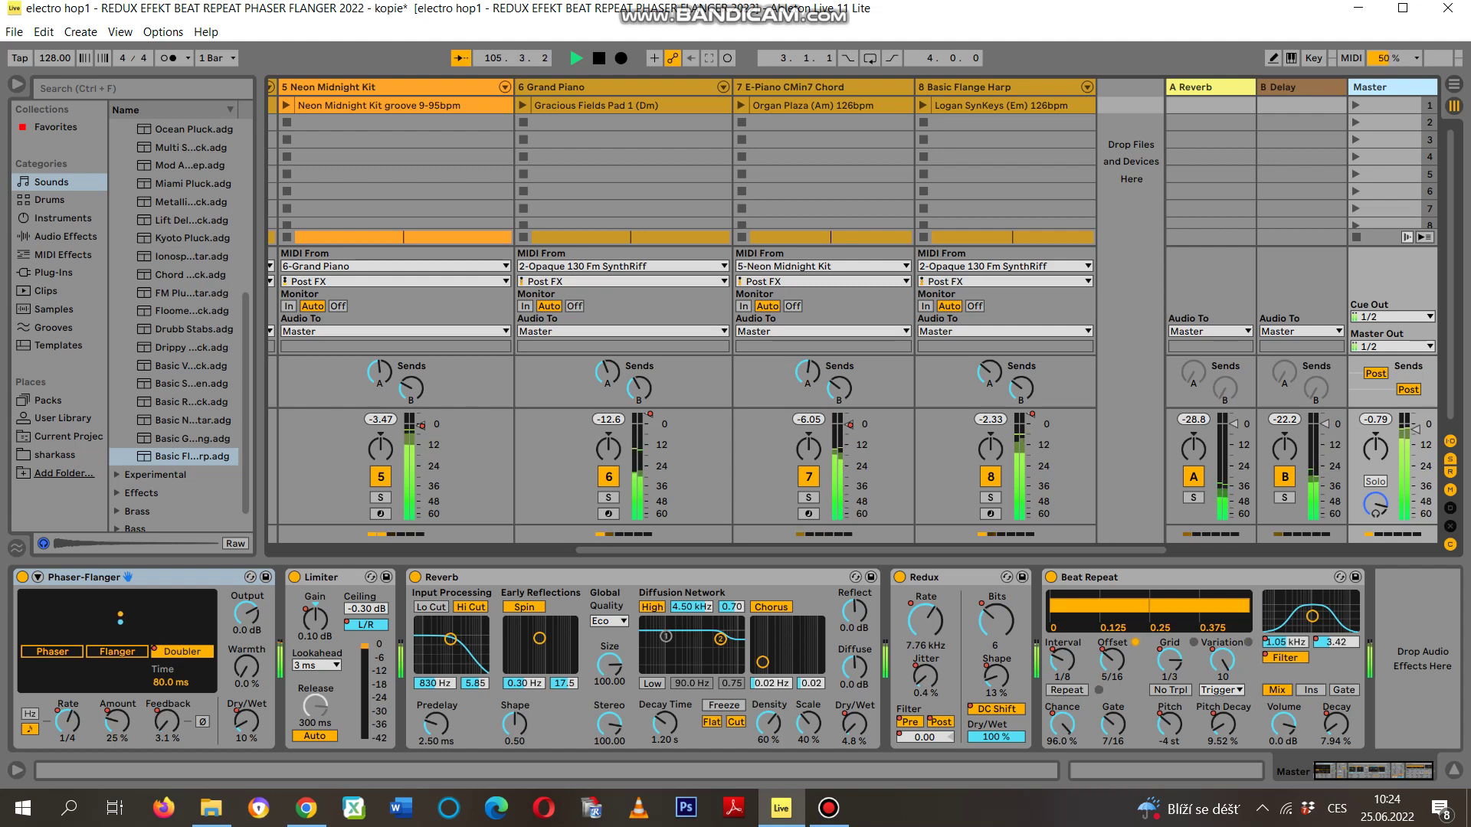
double_click(810, 88)
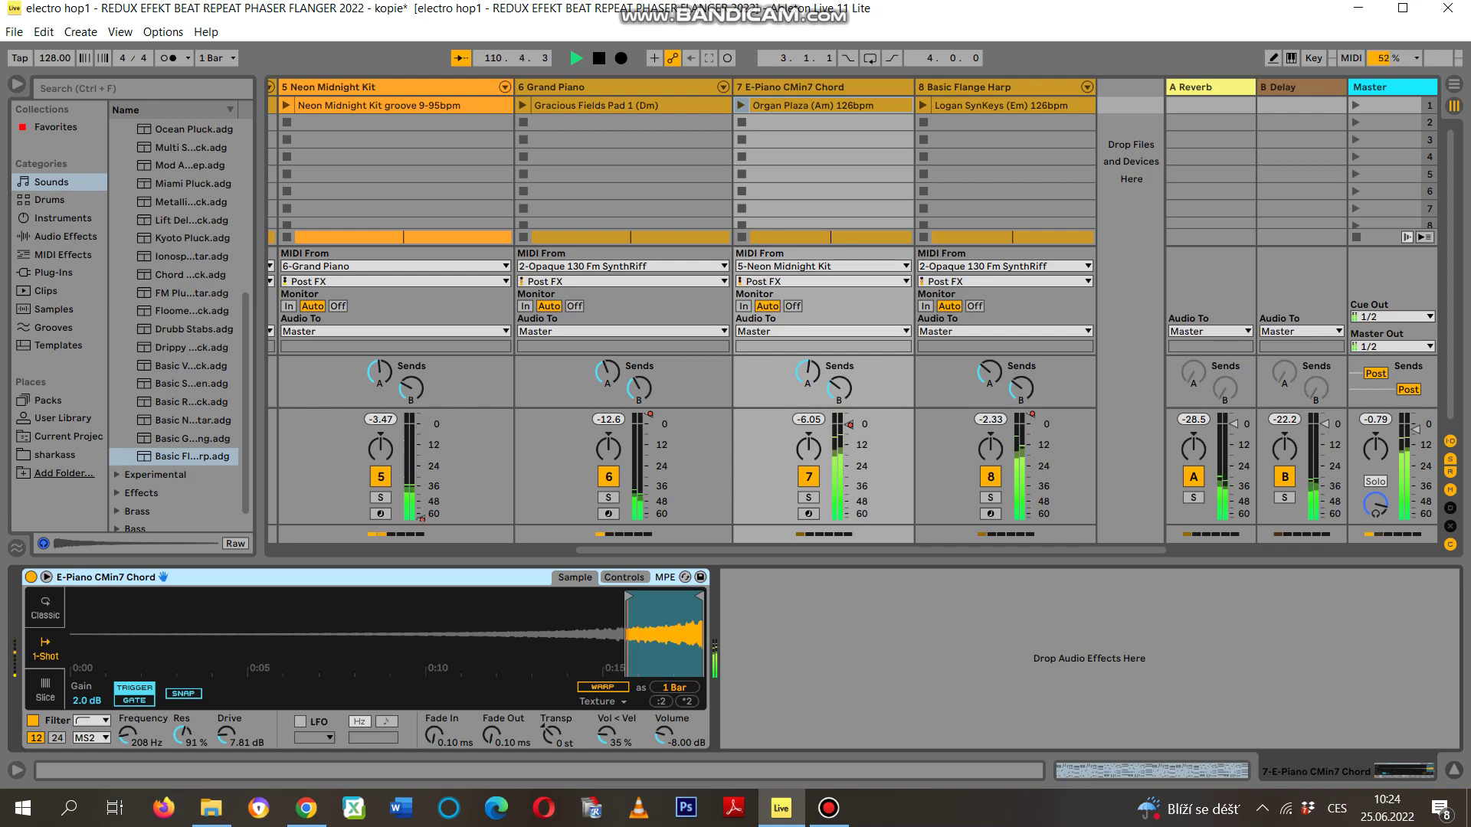
click(612, 87)
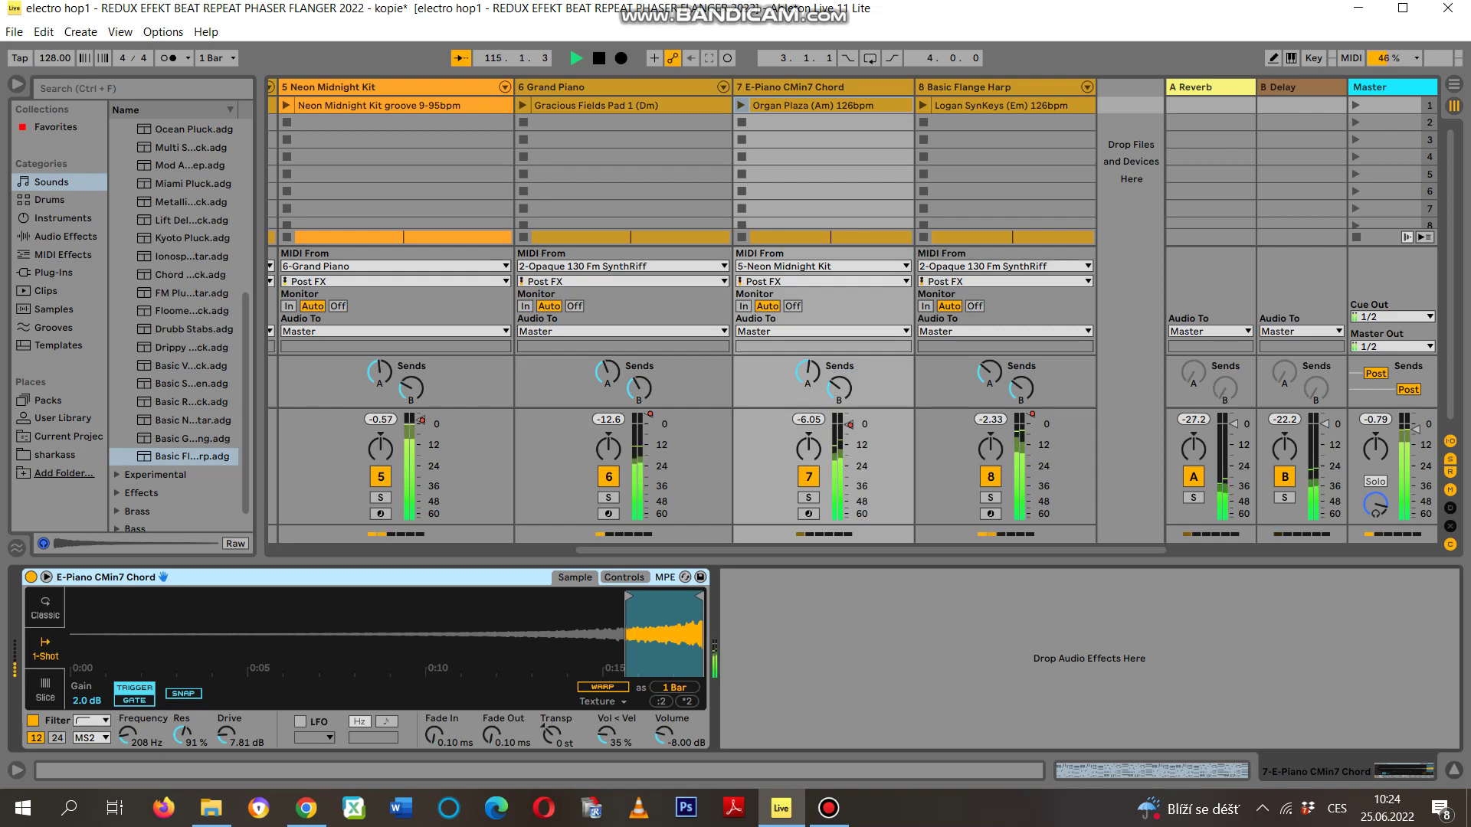
click(1371, 87)
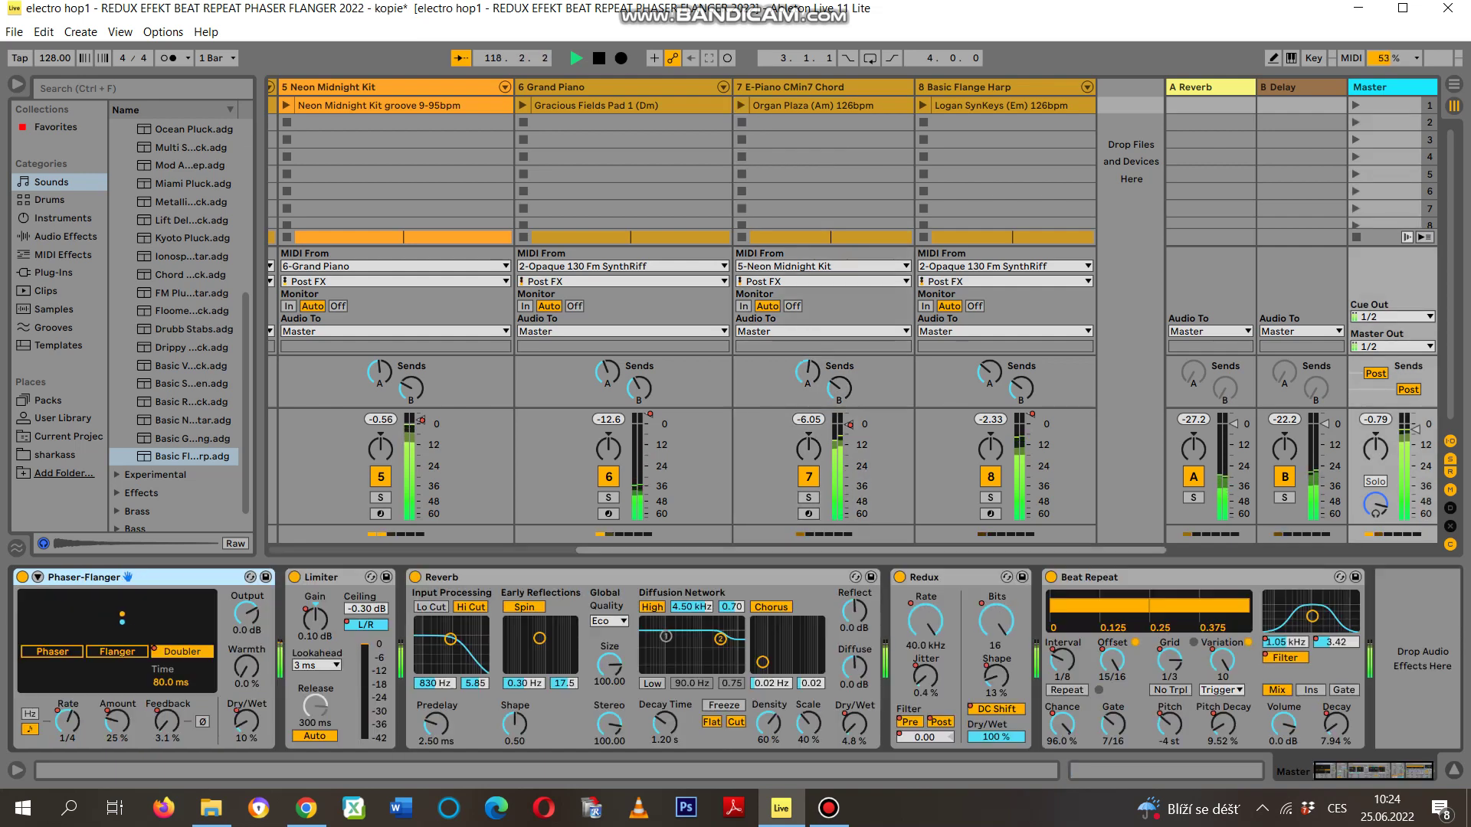
drag(871, 550, 563, 550)
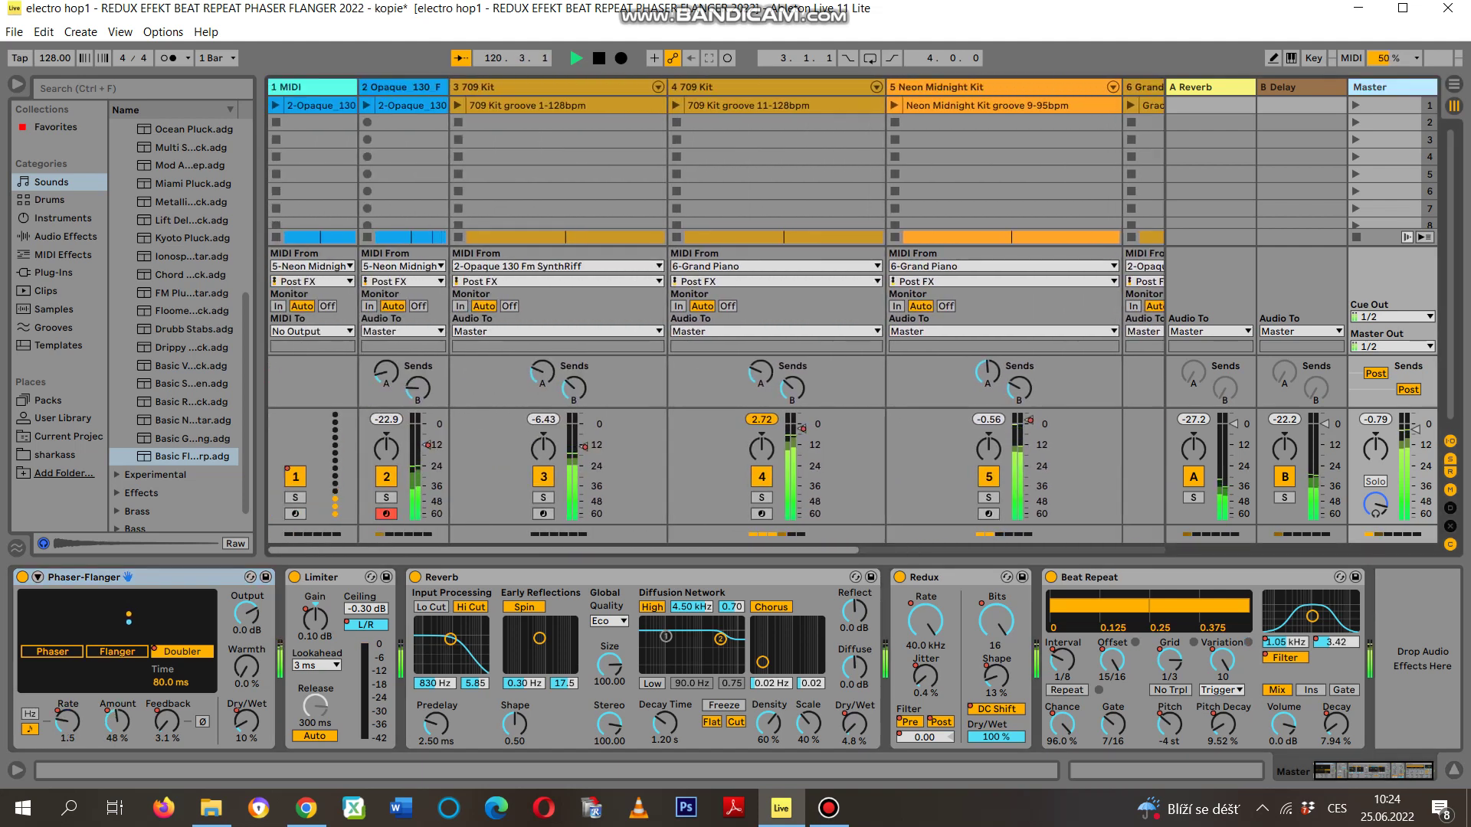
scroll(712, 306, right, 3)
scroll(712, 306, right, 1)
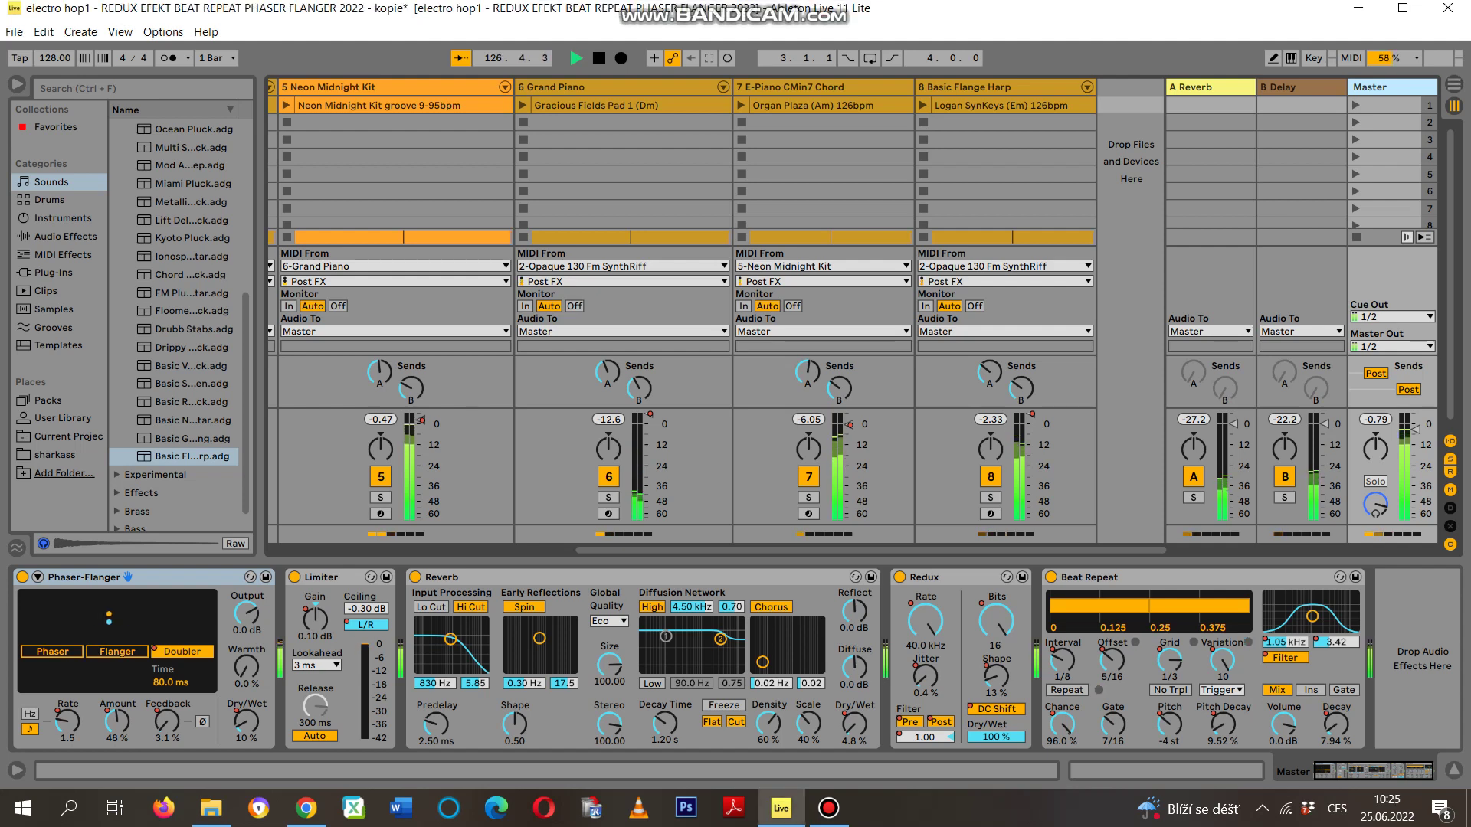
- Switch to Arrangement View and unfold the Master track to reveal its Redux Sample Rate curve
key(Tab)
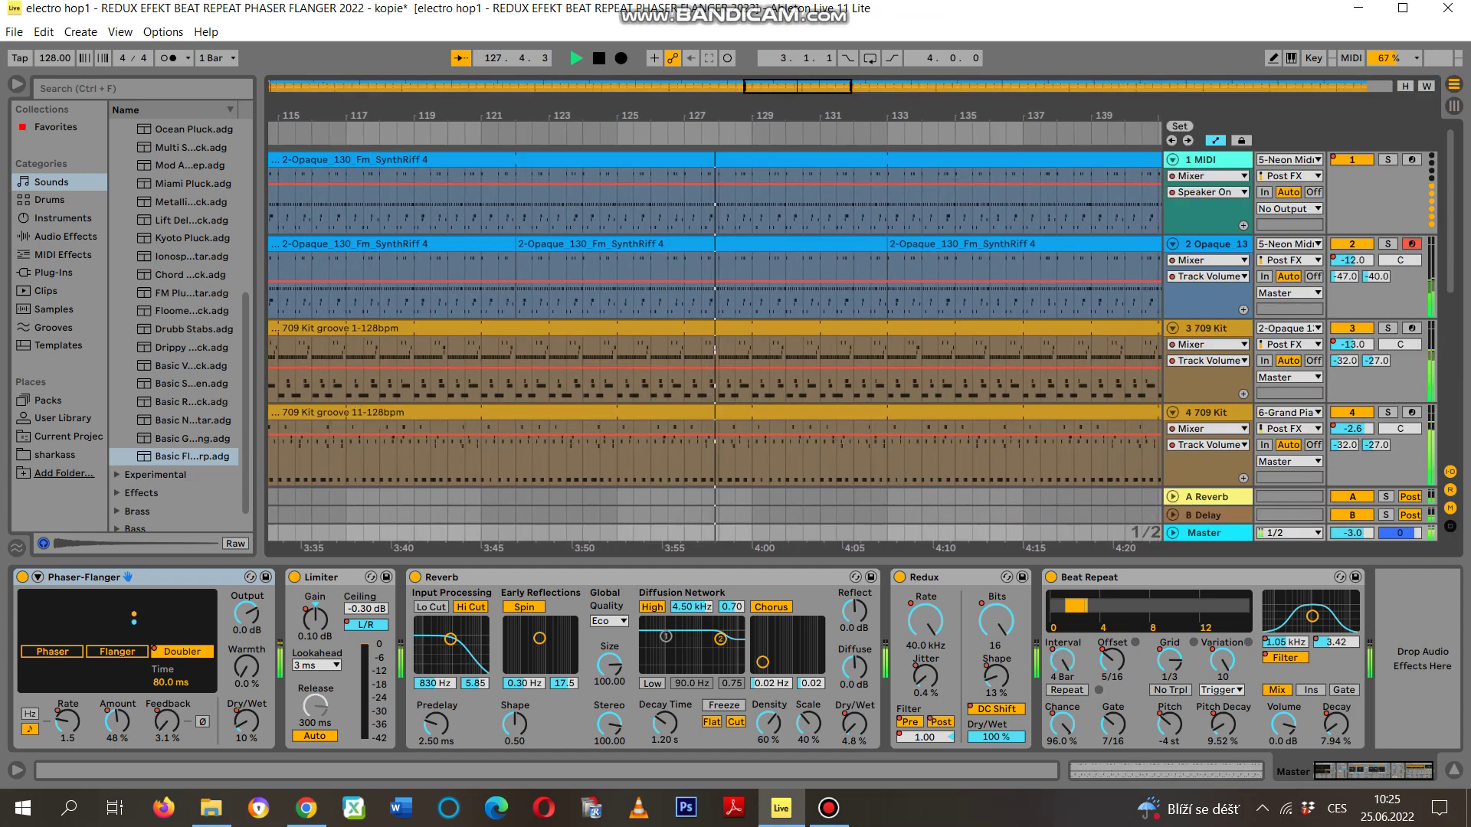
scroll(714, 322, down, 8)
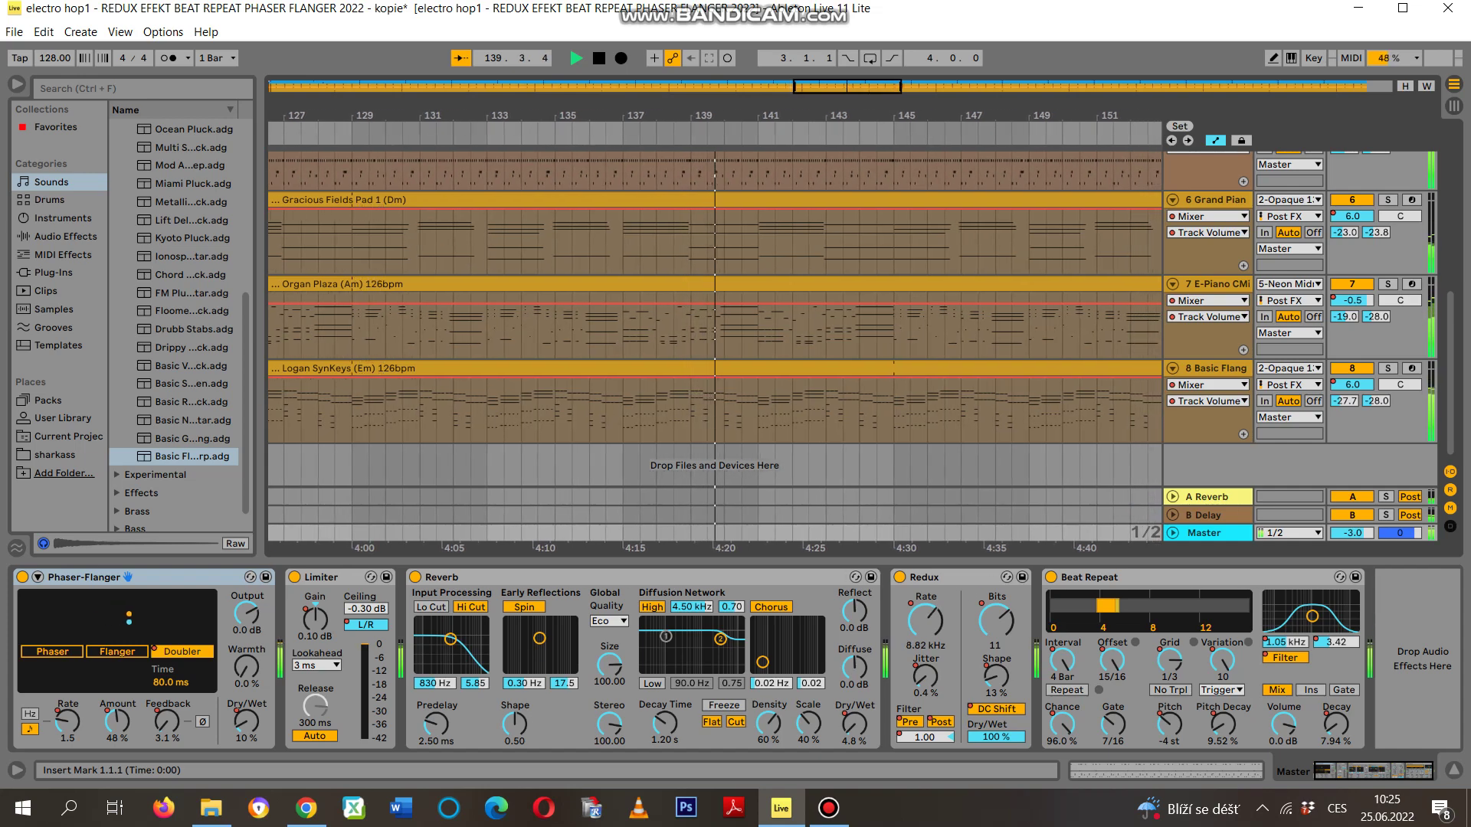
scroll(714, 318, up, 10)
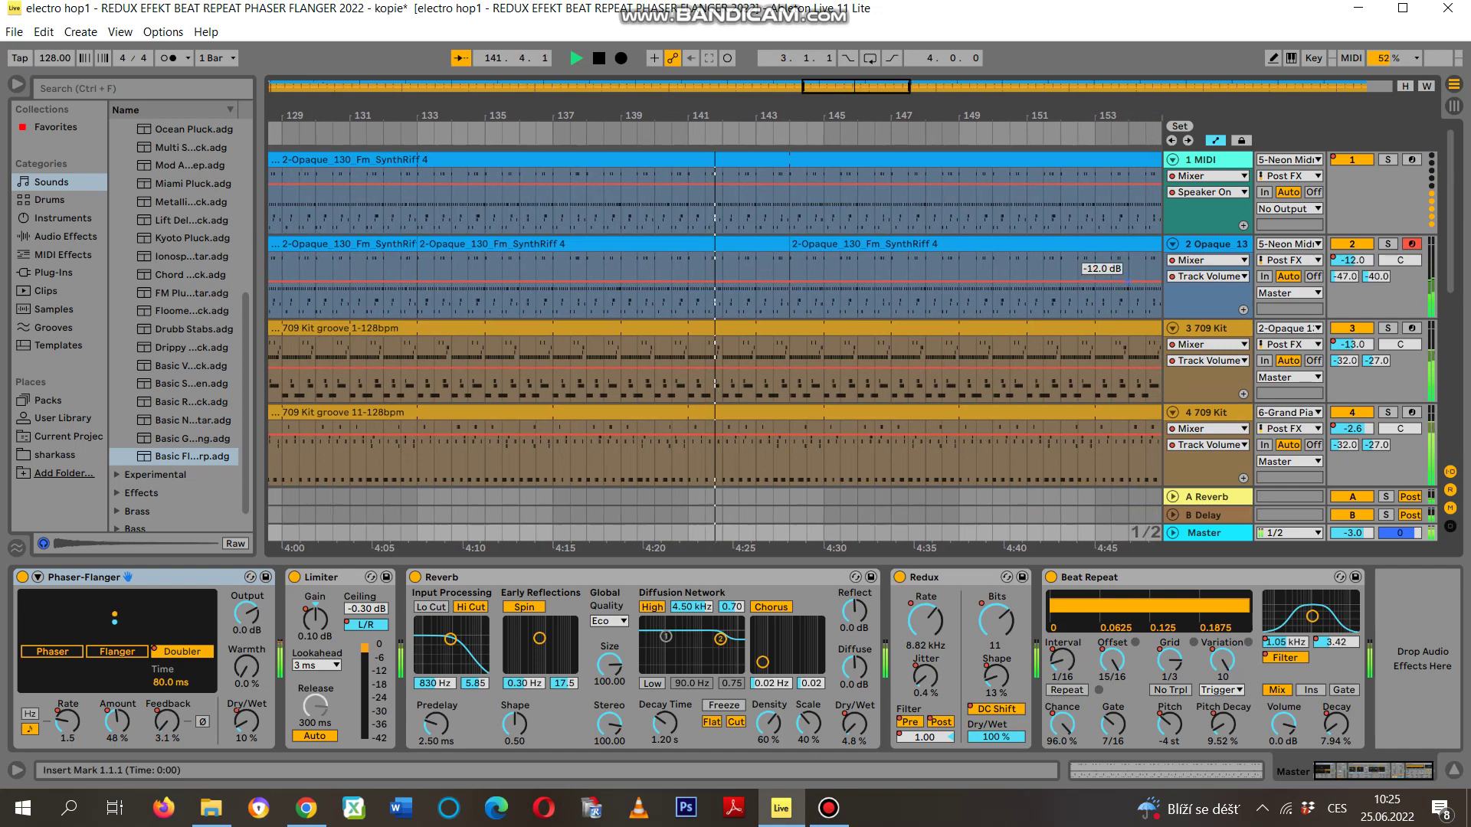
scroll(714, 318, down, 10)
scroll(714, 318, up, 5)
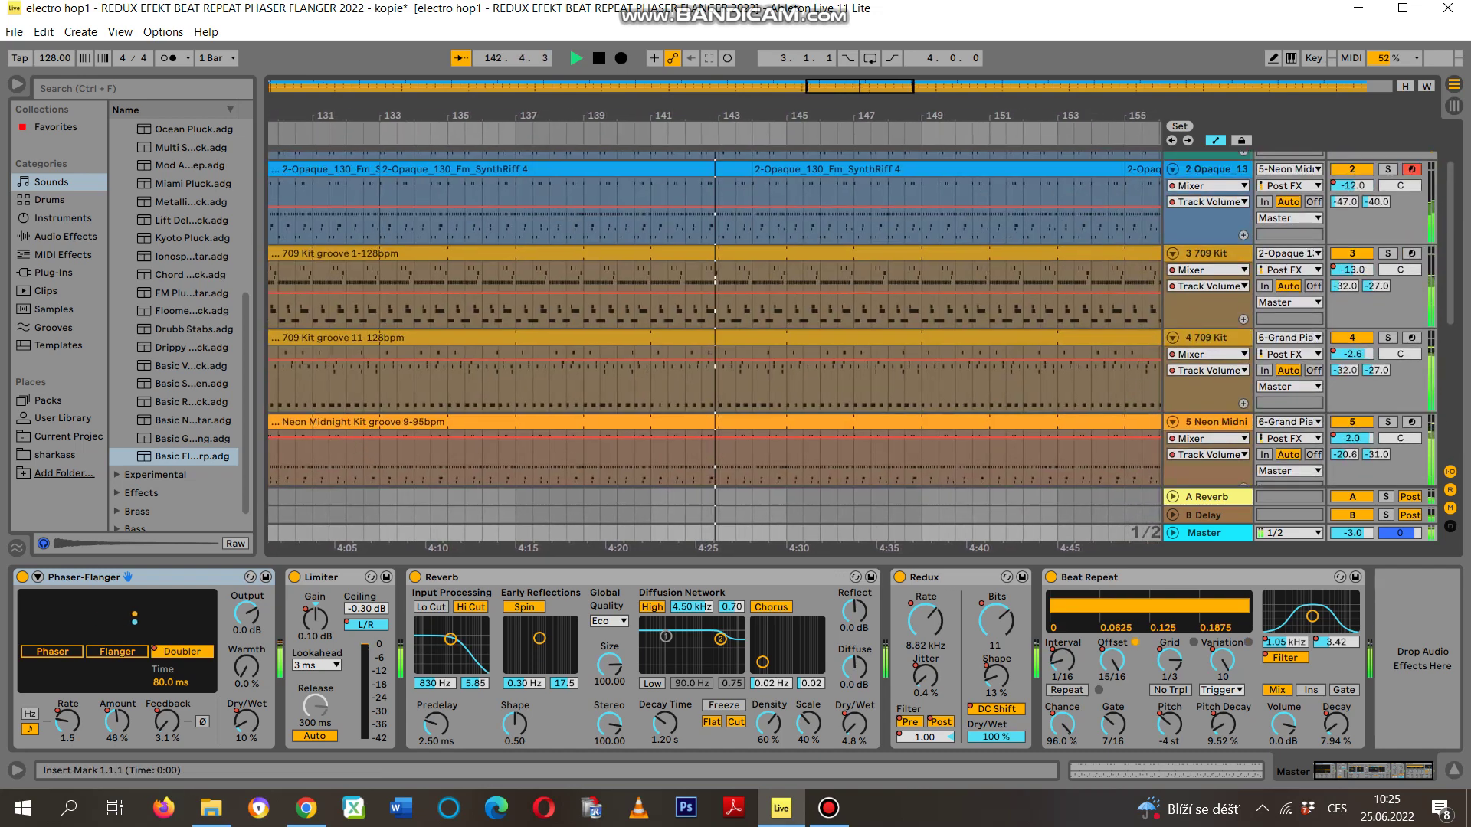
scroll(713, 318, down, 5)
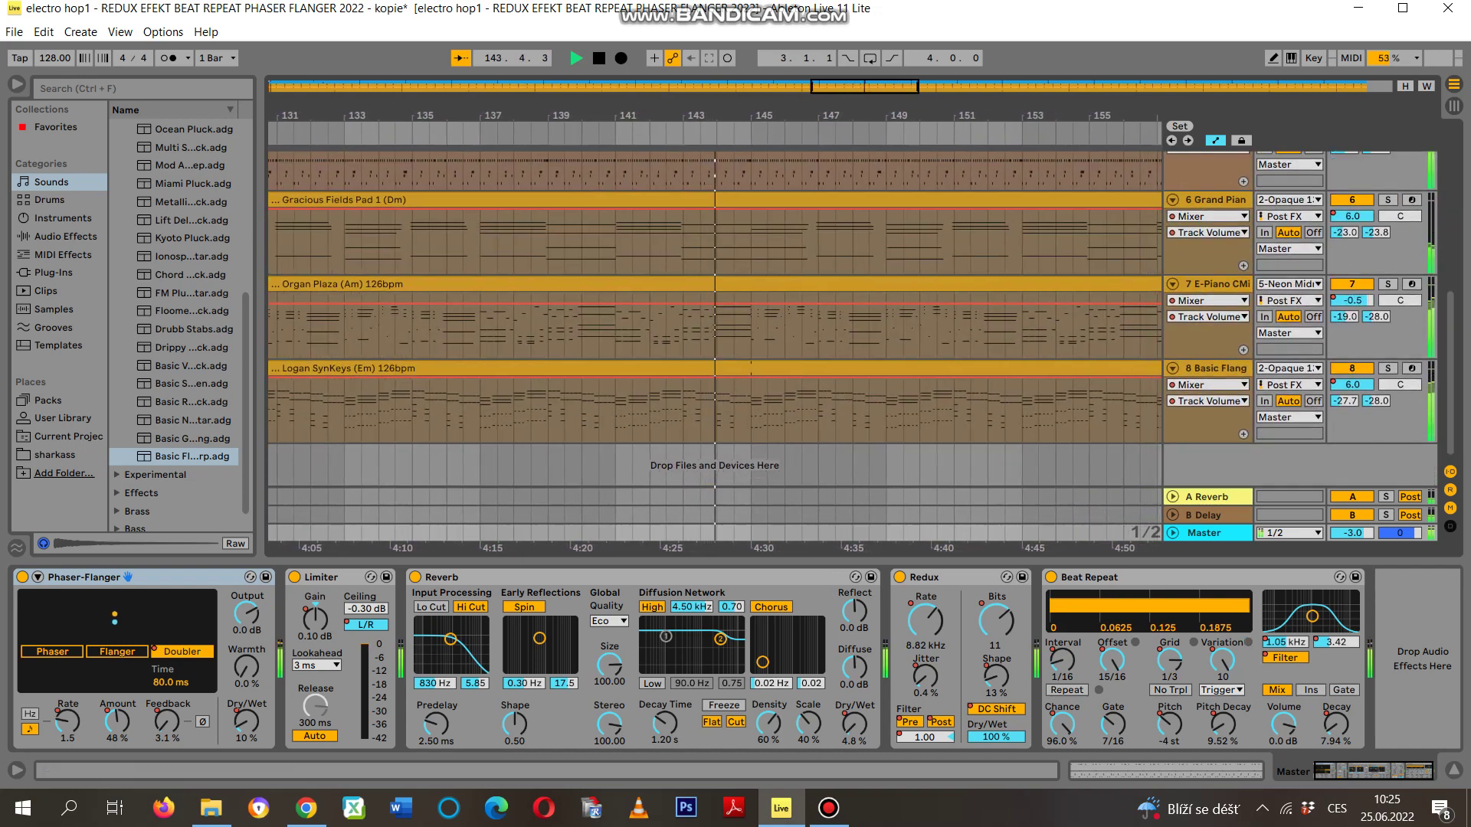
click(1172, 533)
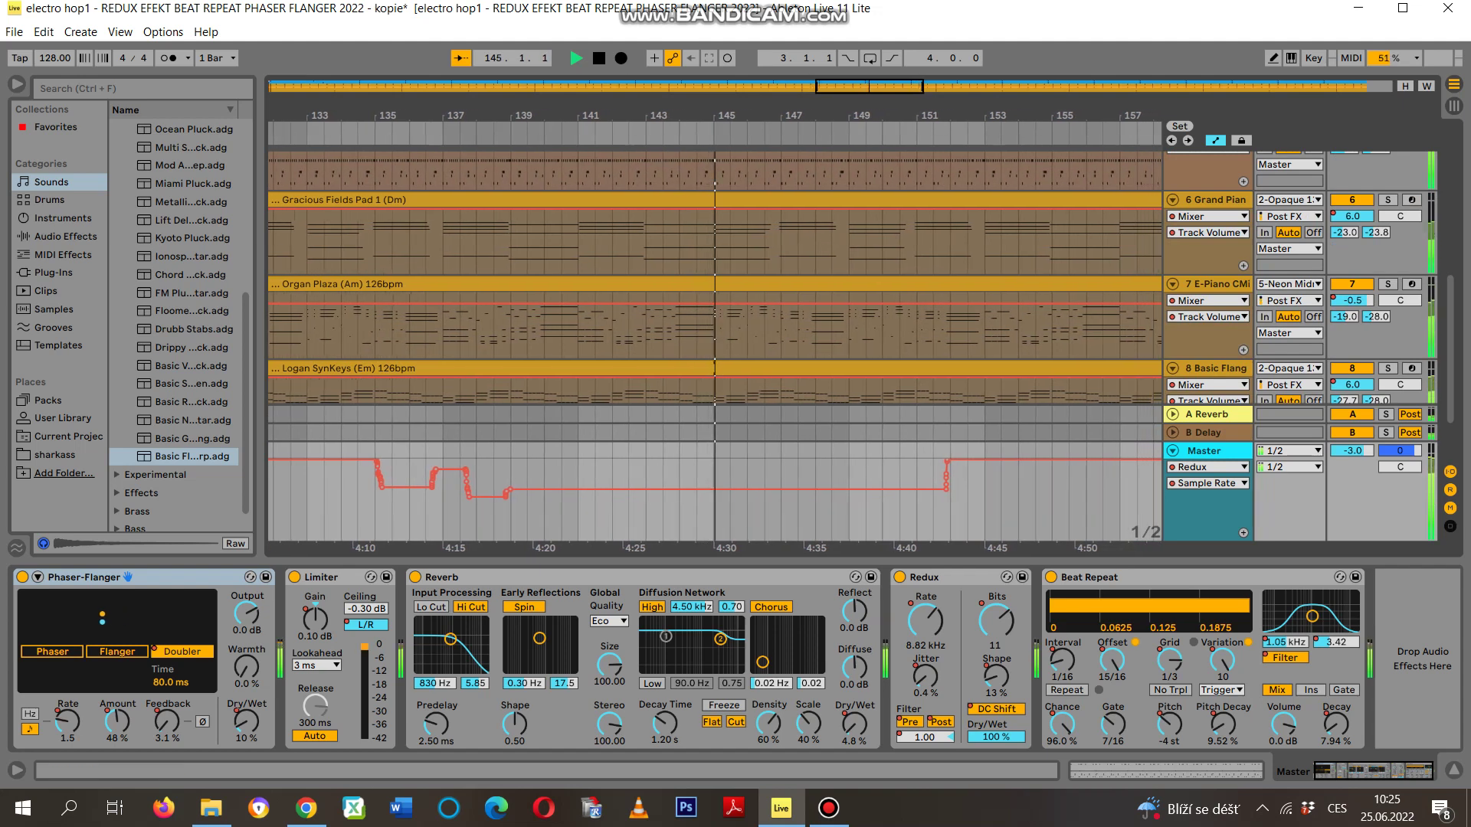
- Show the Master's Mixer Song Tempo automation and add a breakpoint at 128
click(1208, 467)
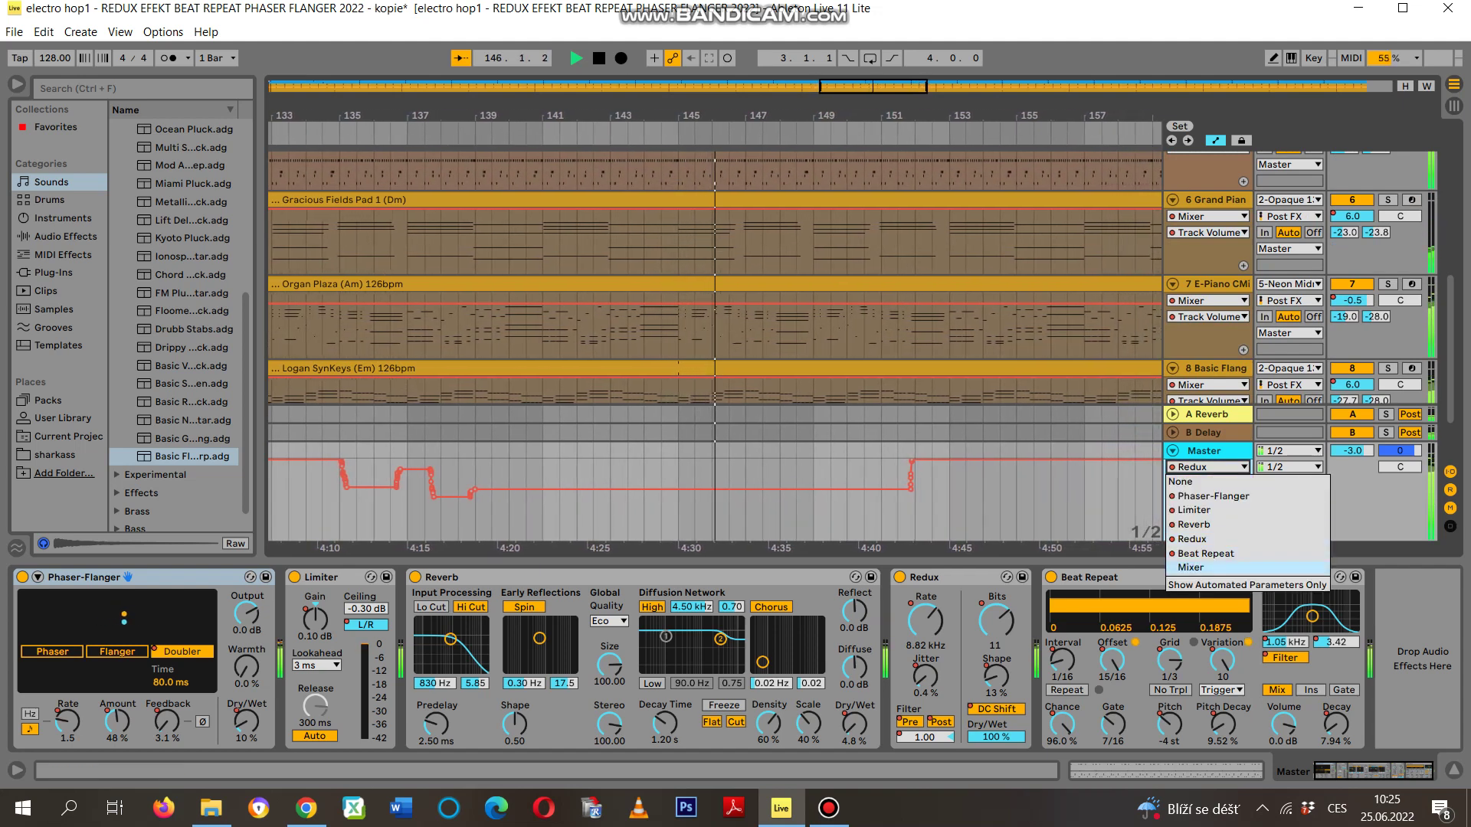
click(1192, 568)
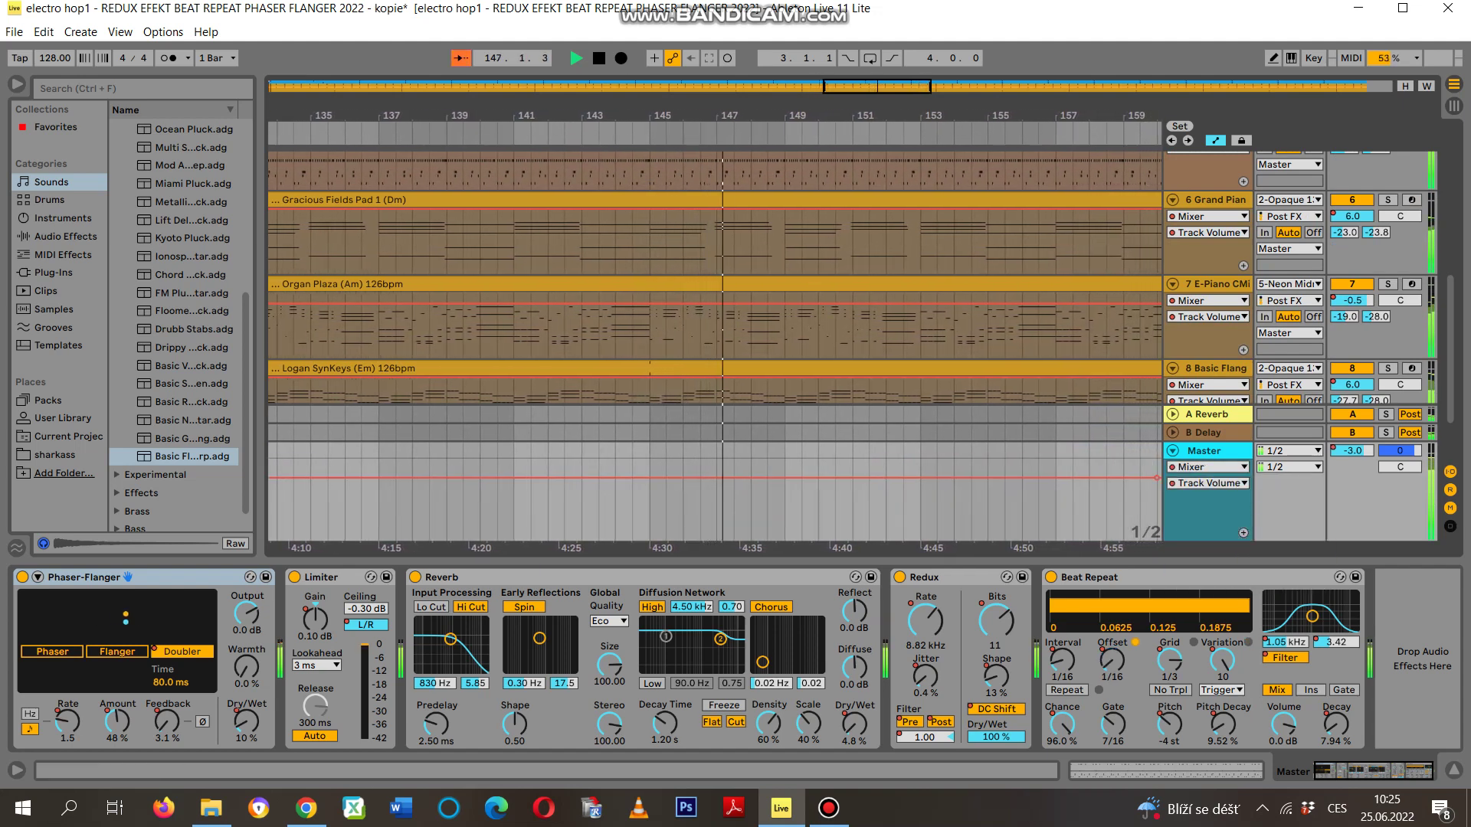
click(1208, 483)
click(1206, 540)
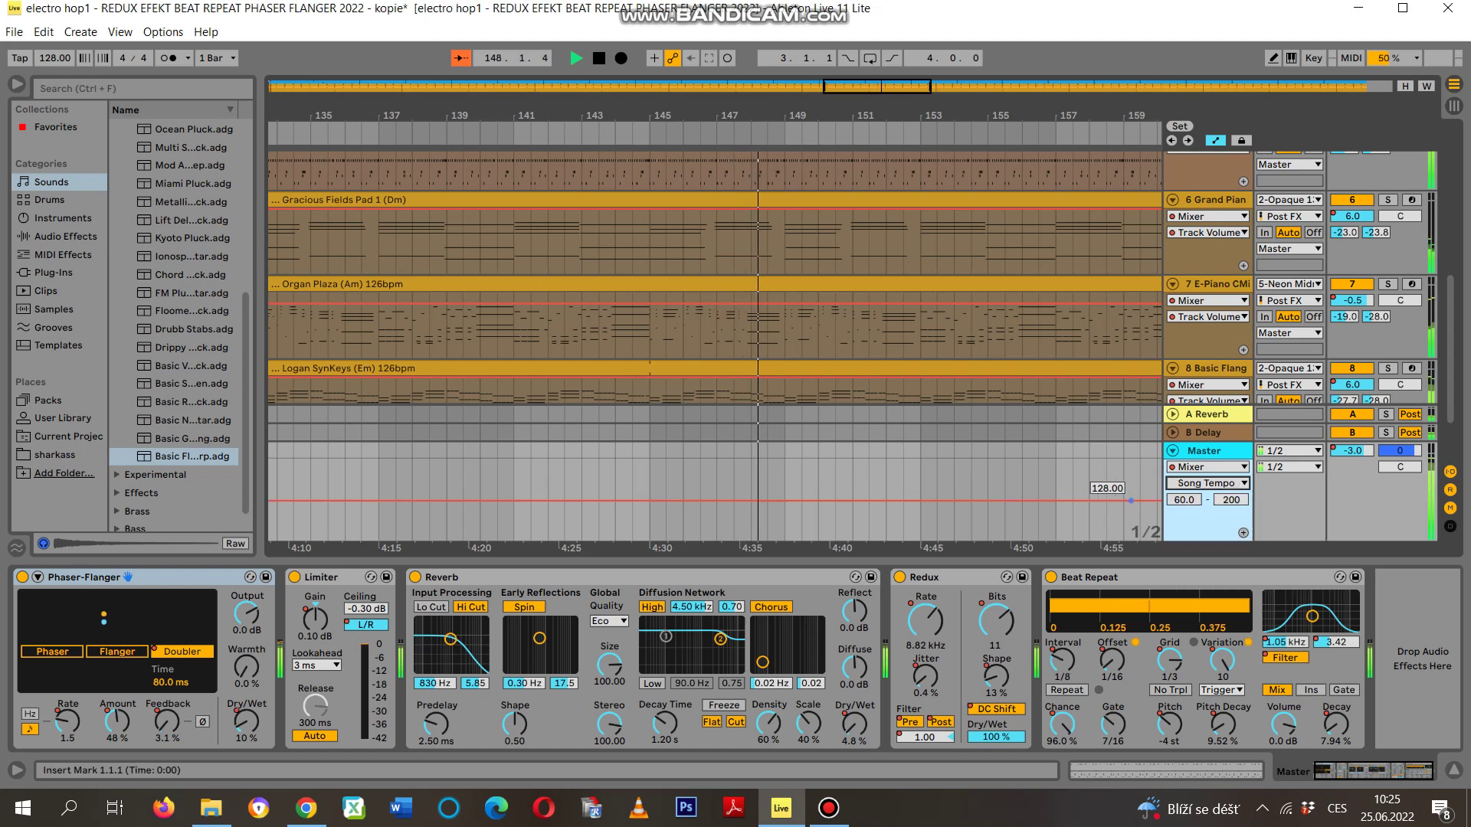
click(1131, 501)
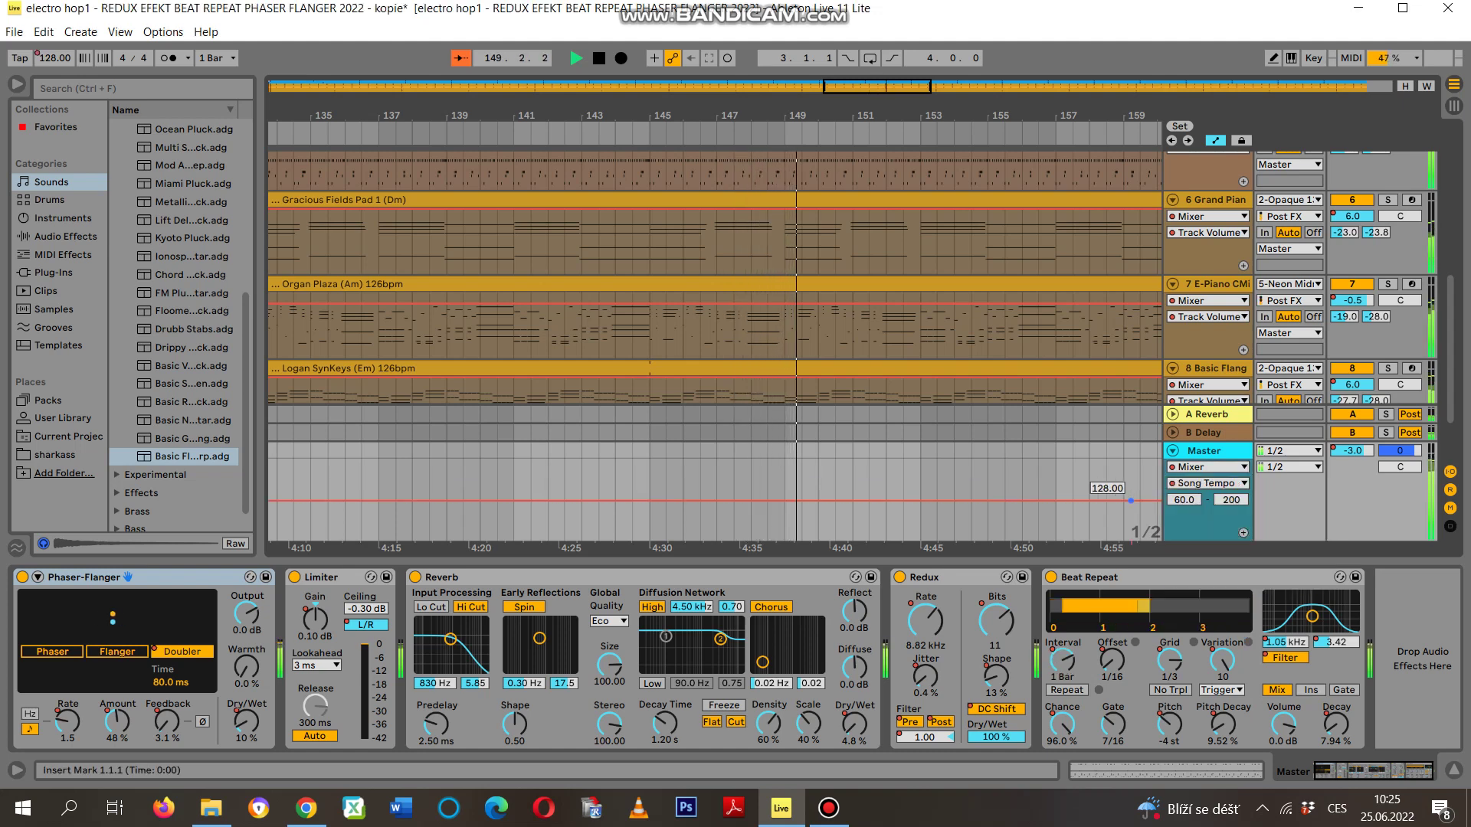
- Restore the Redux Sample Rate envelope, fold the Master lane, and return to Session View
click(1208, 466)
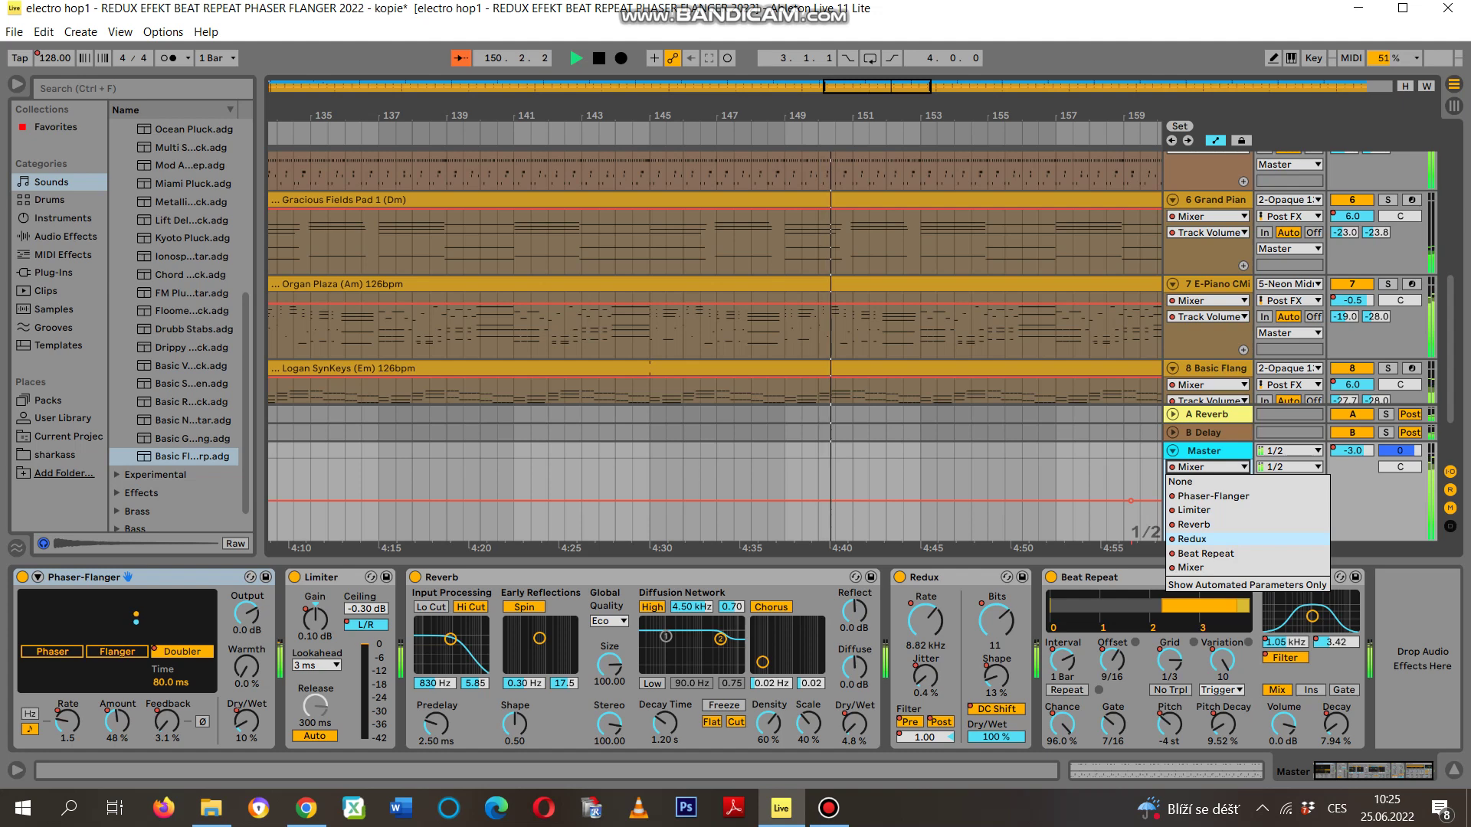
click(1192, 539)
click(925, 621)
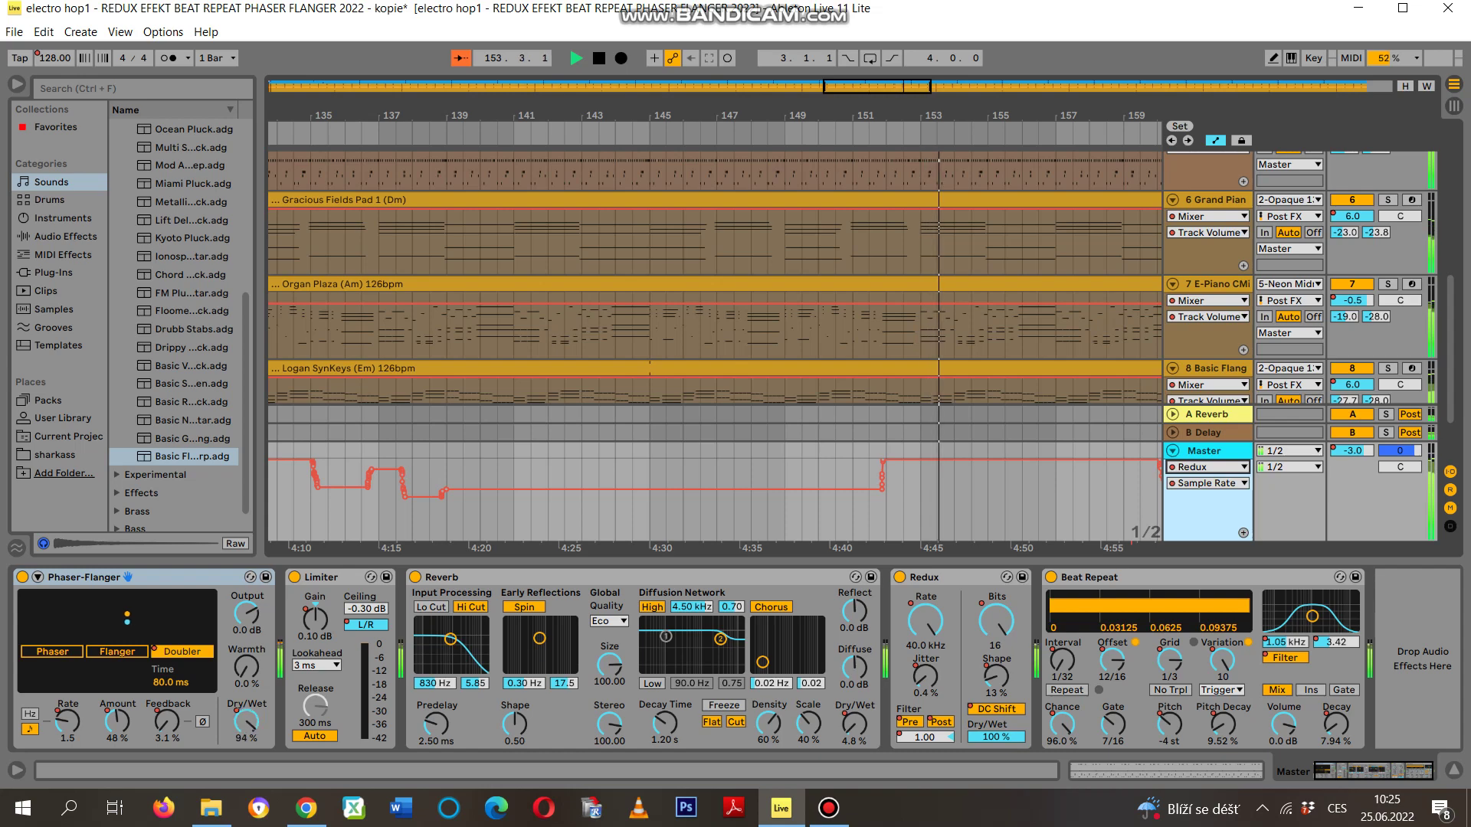
click(1172, 451)
key(Tab)
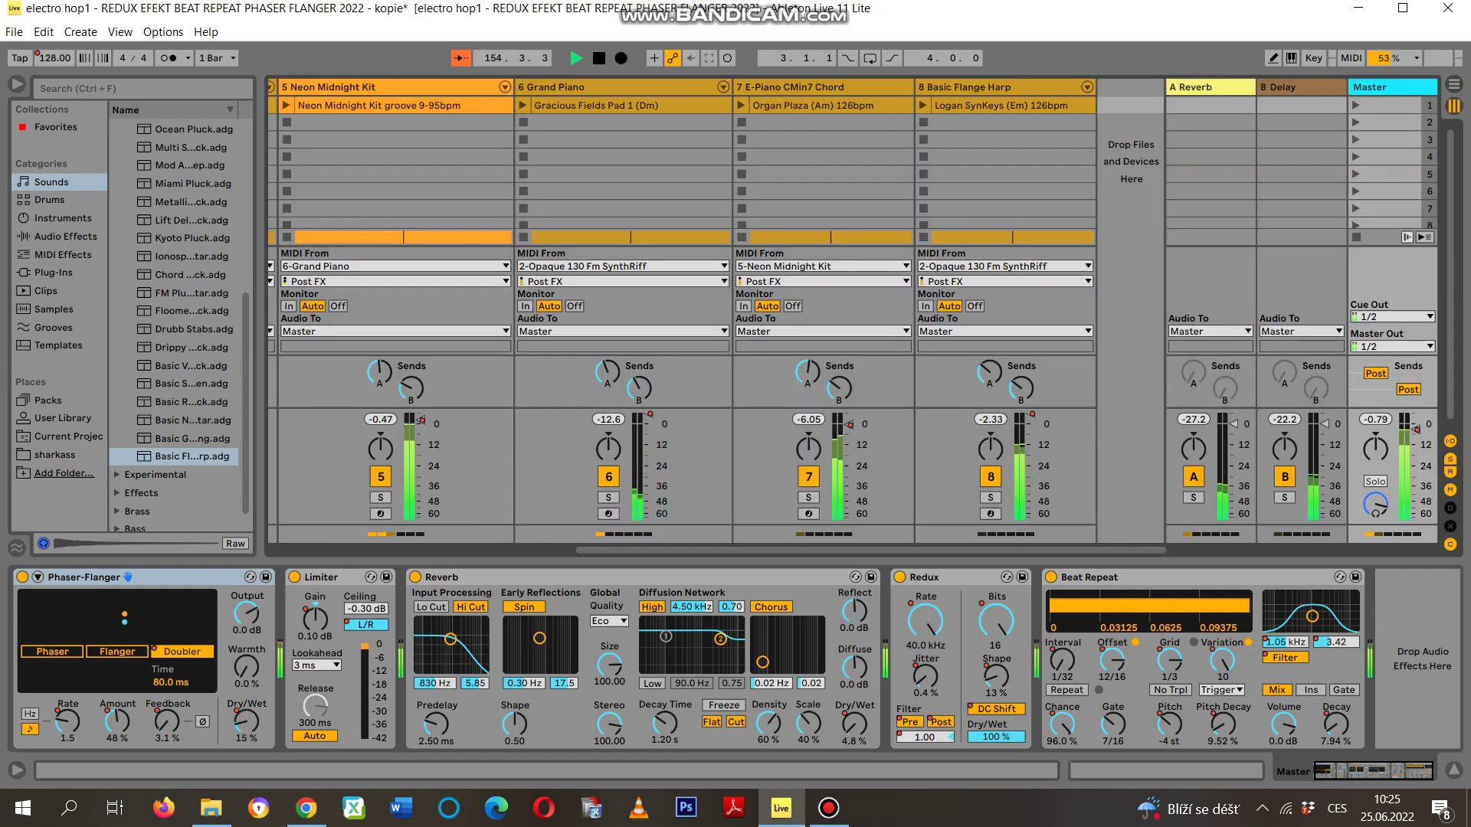
- Inspect the E-Piano CMin7 Chord sampler, then return to the Master effect chain
drag(871, 550, 563, 550)
scroll(716, 307, right, 5)
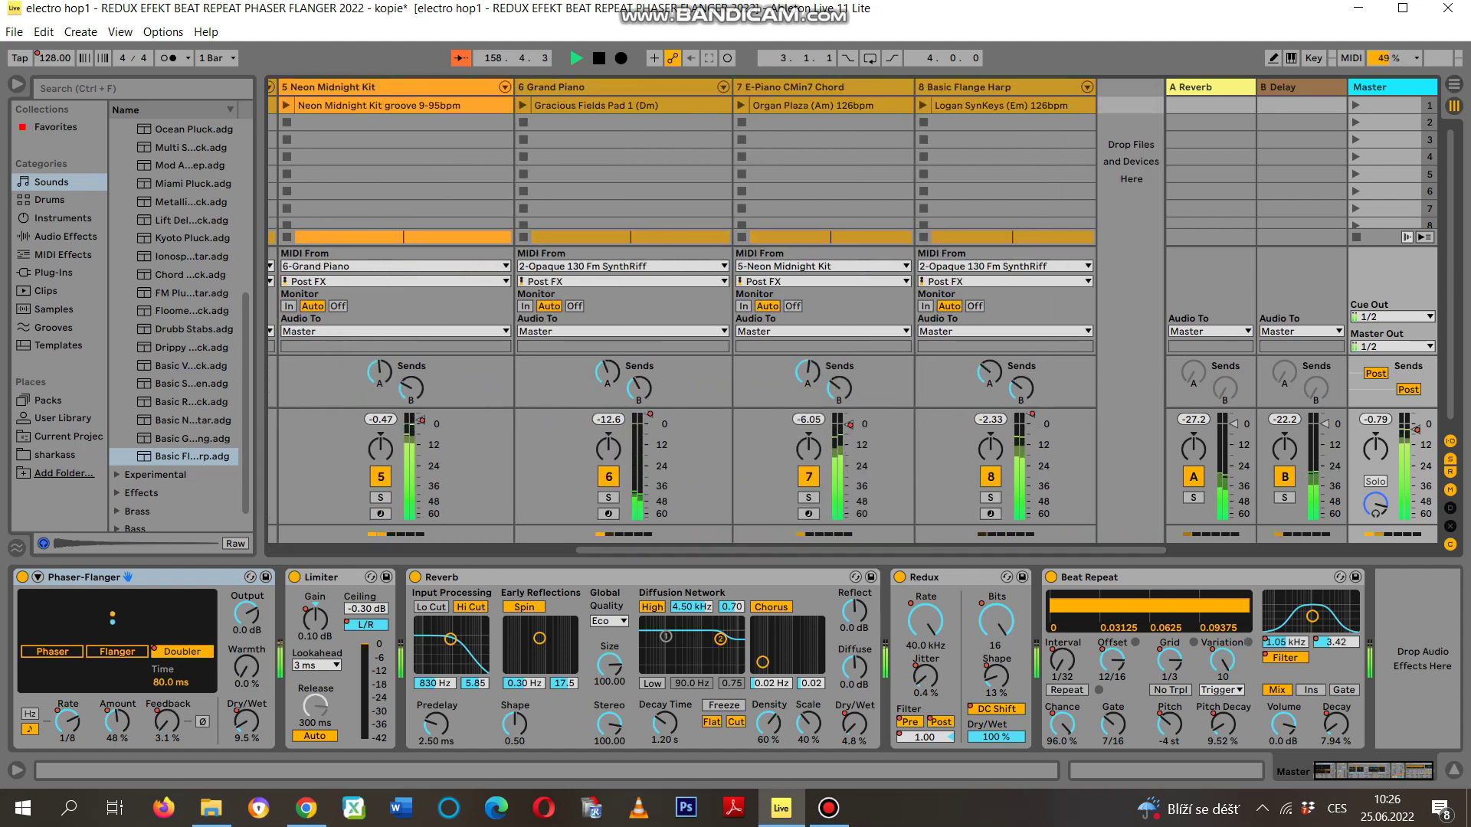
click(791, 87)
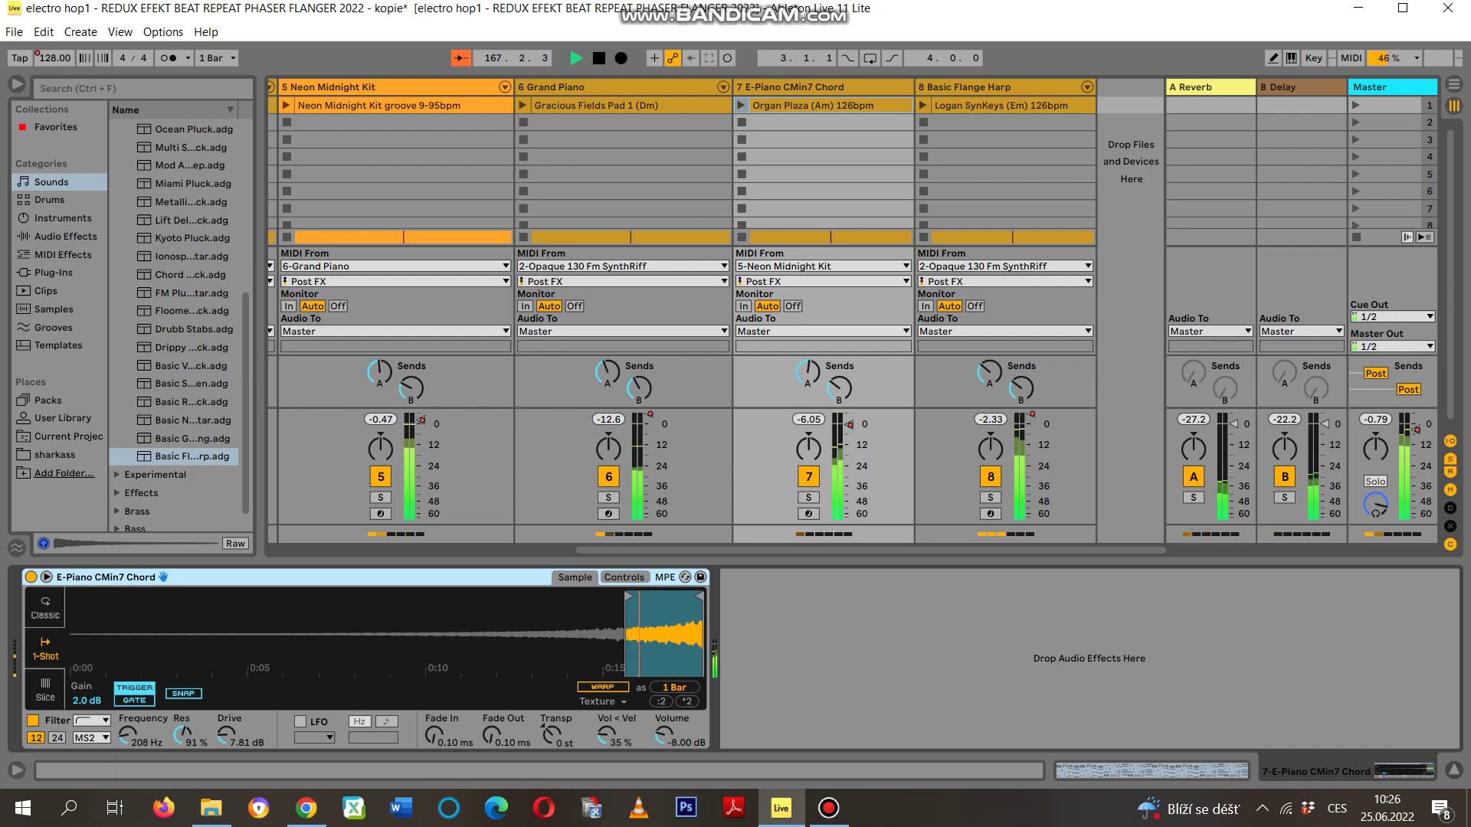
click(1379, 87)
drag(871, 550, 559, 550)
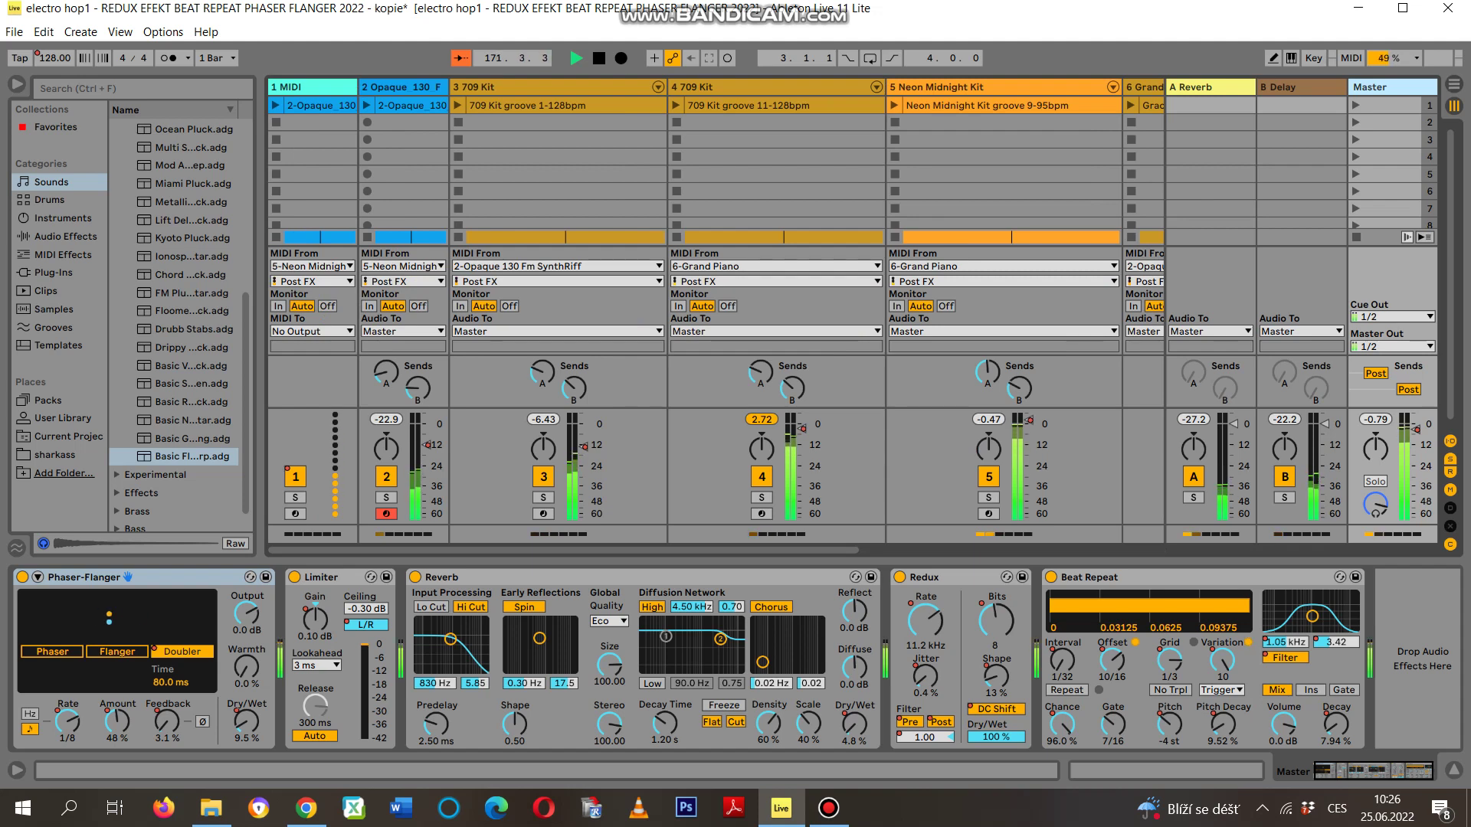
- Check the 709 Kit drum racks on tracks 4 and 3, then raise Neon Midnight Kit to 0.42 dB
click(764, 88)
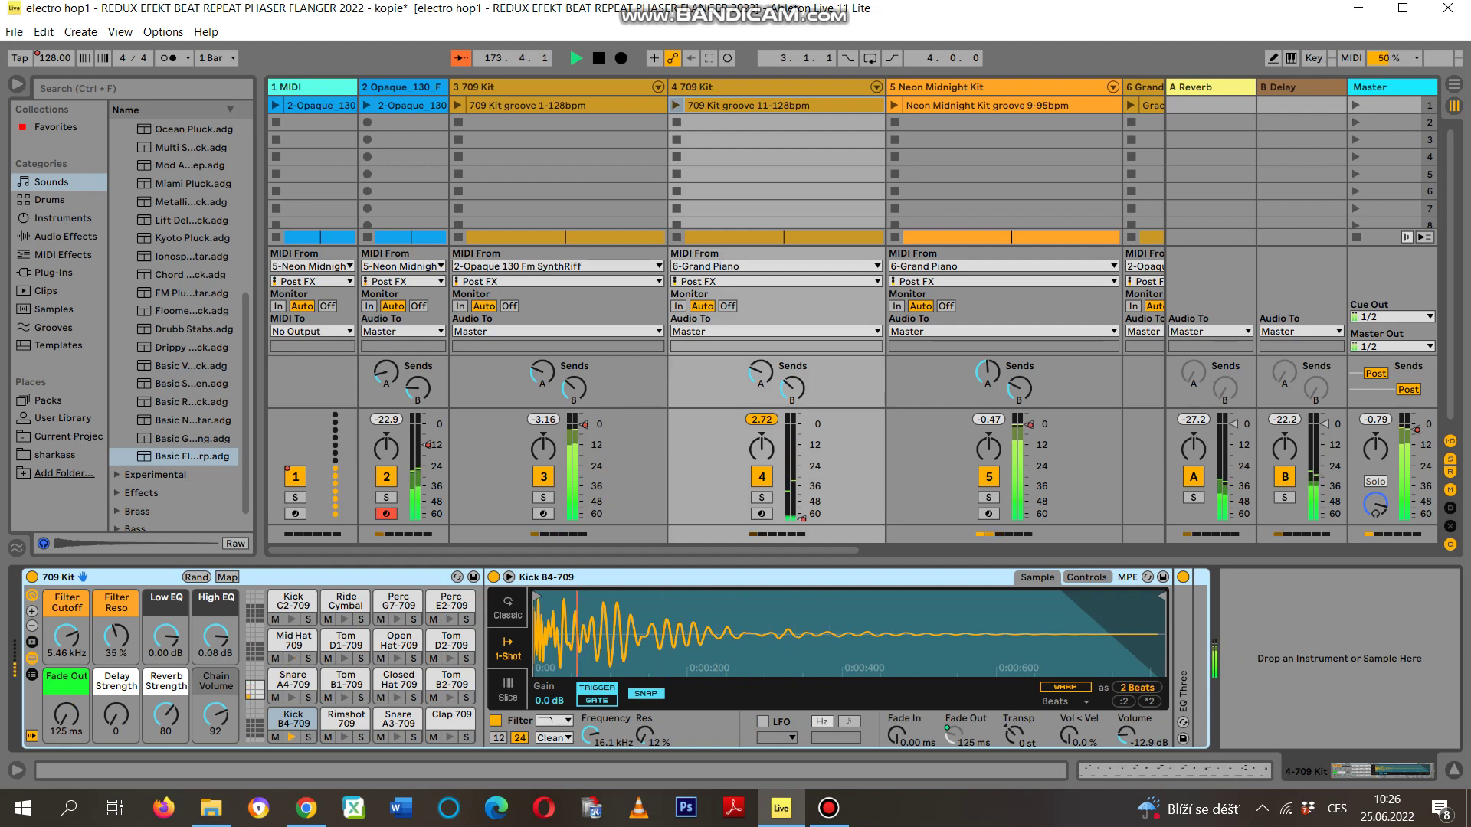
click(546, 88)
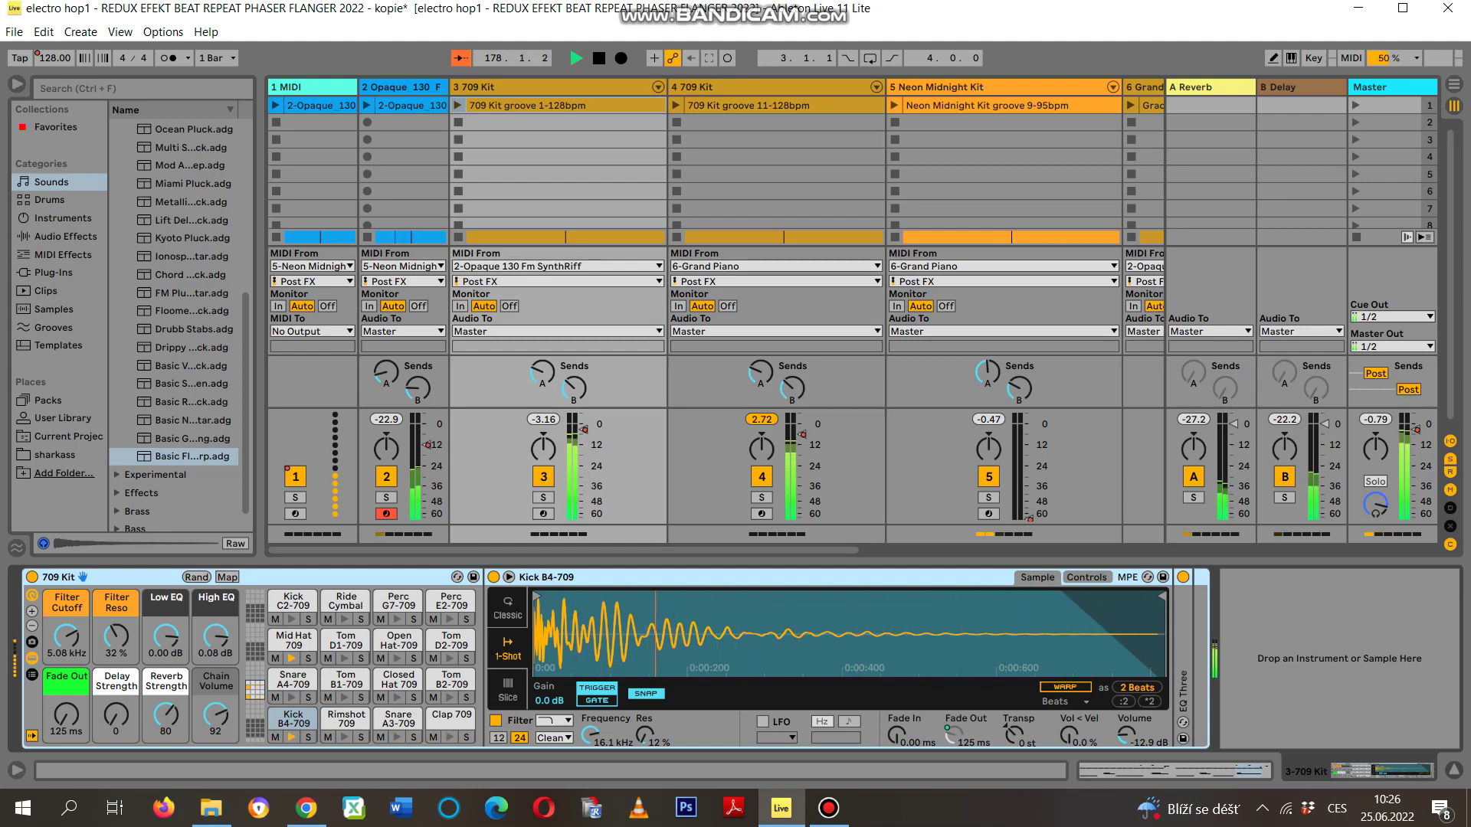
drag(1029, 425, 1029, 419)
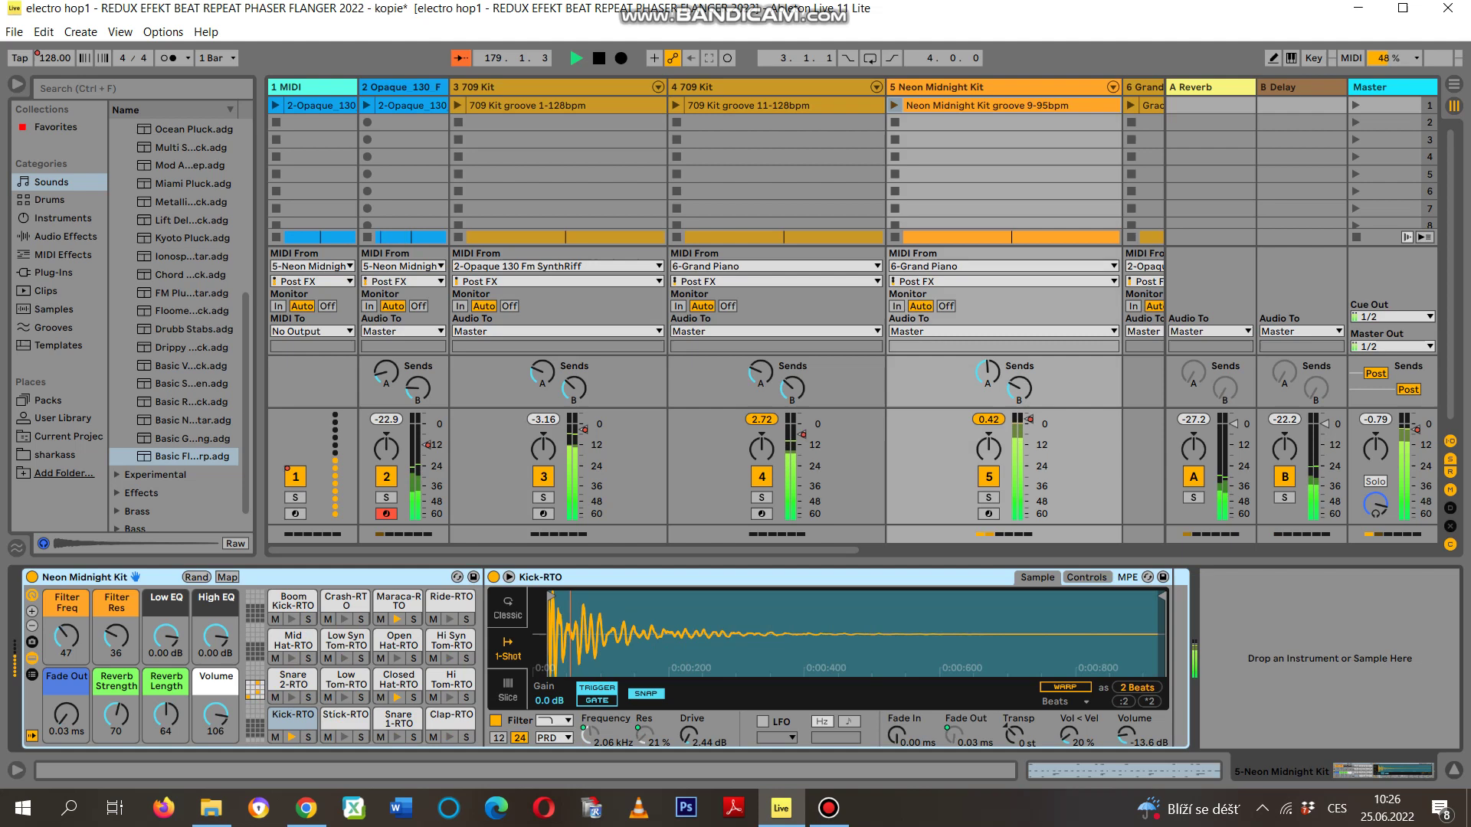
drag(766, 550, 1073, 550)
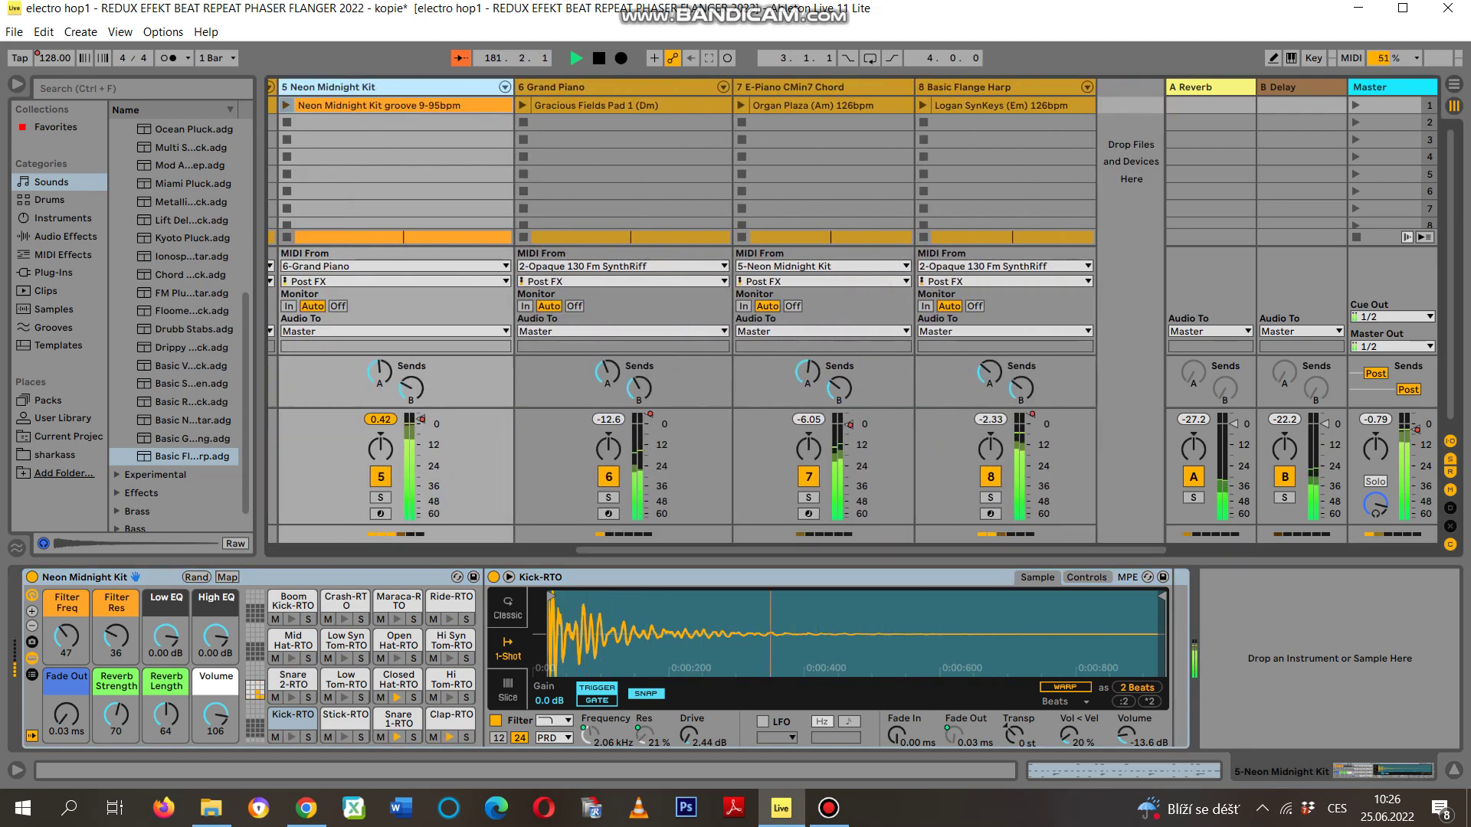
- Turn the Grand Piano's Tone knob up from 65 to 76
click(1379, 87)
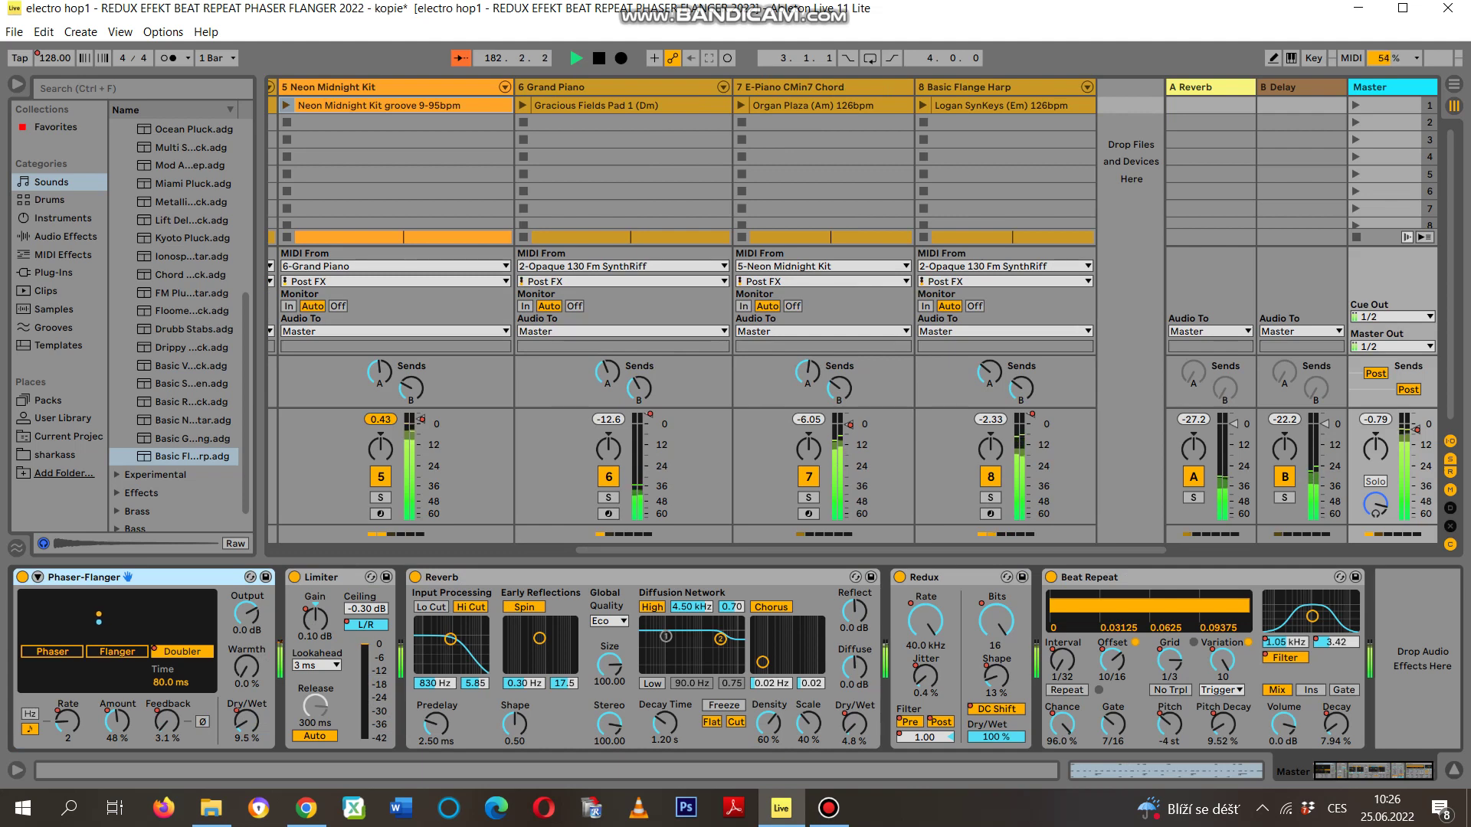
click(790, 87)
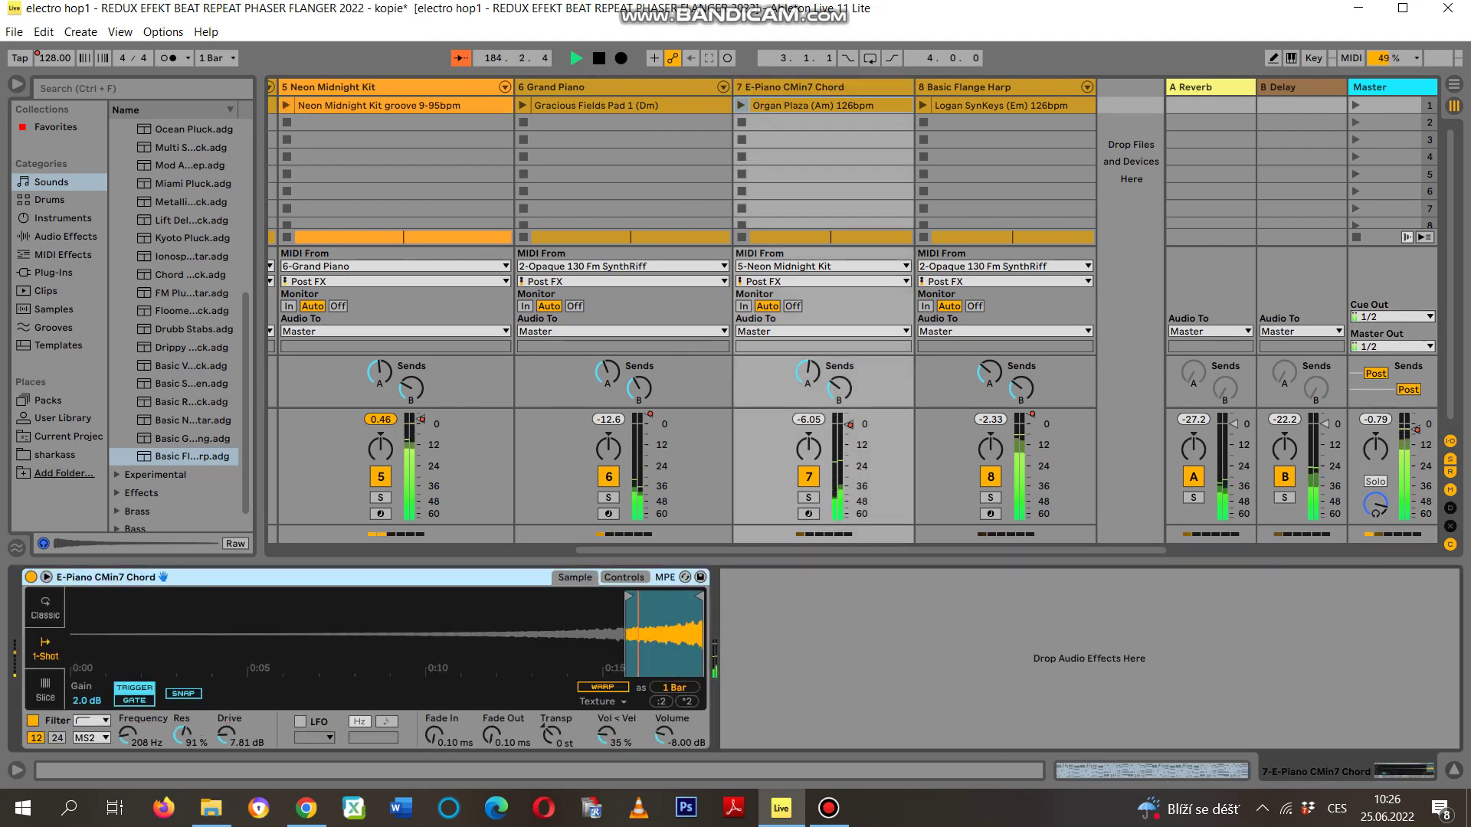
click(563, 88)
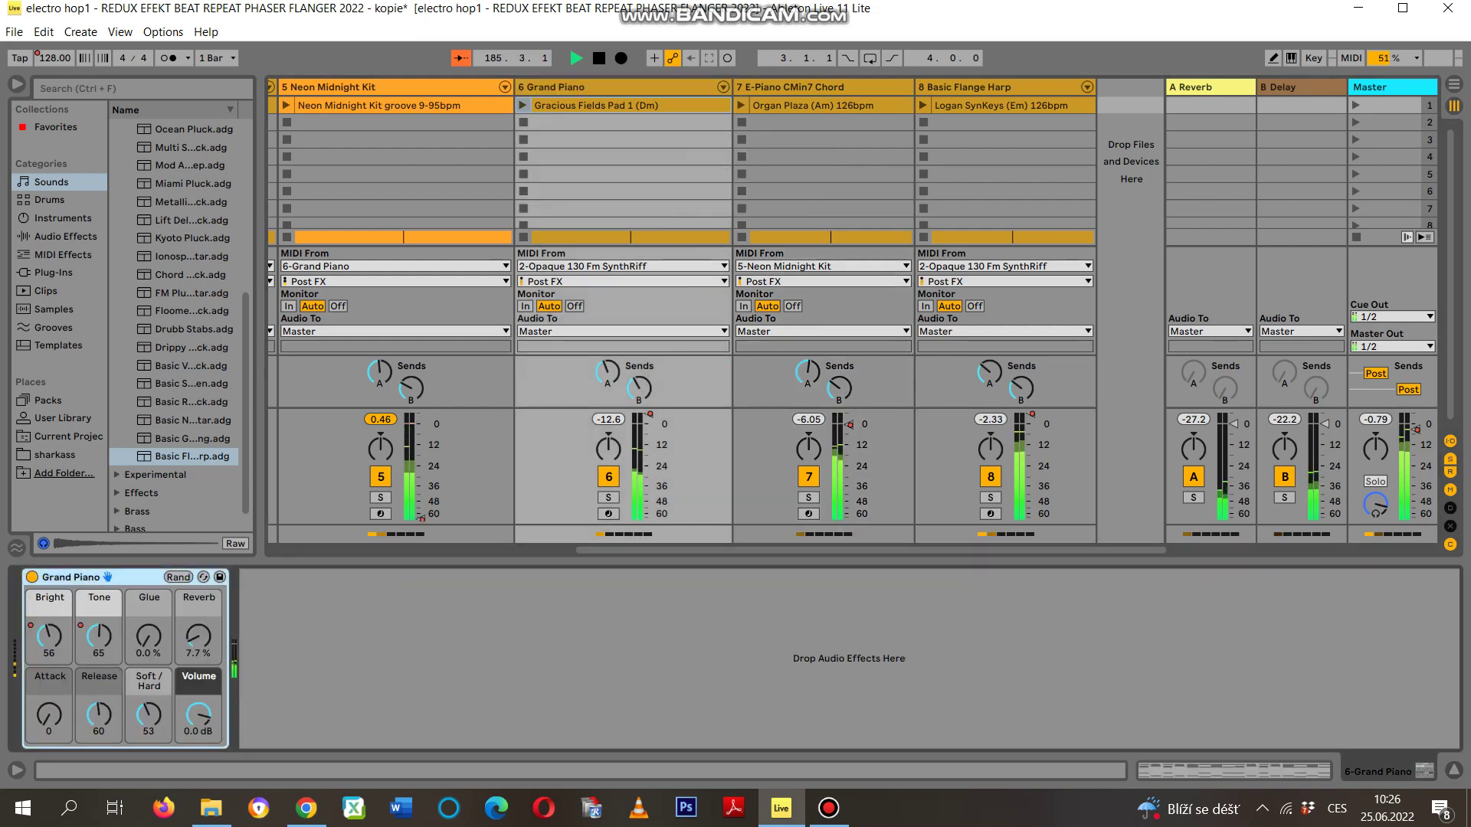
drag(99, 635, 99, 618)
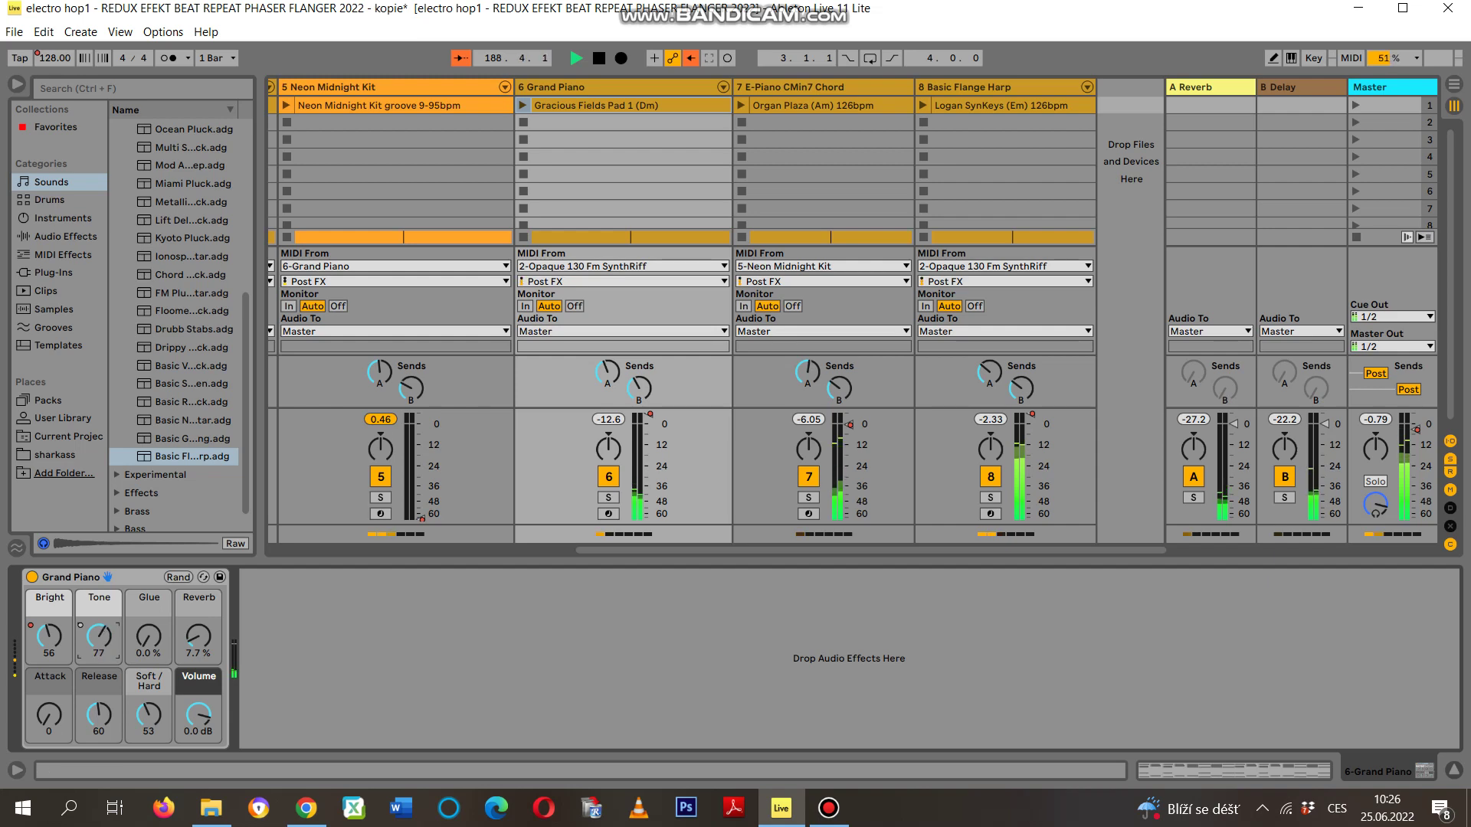
click(766, 452)
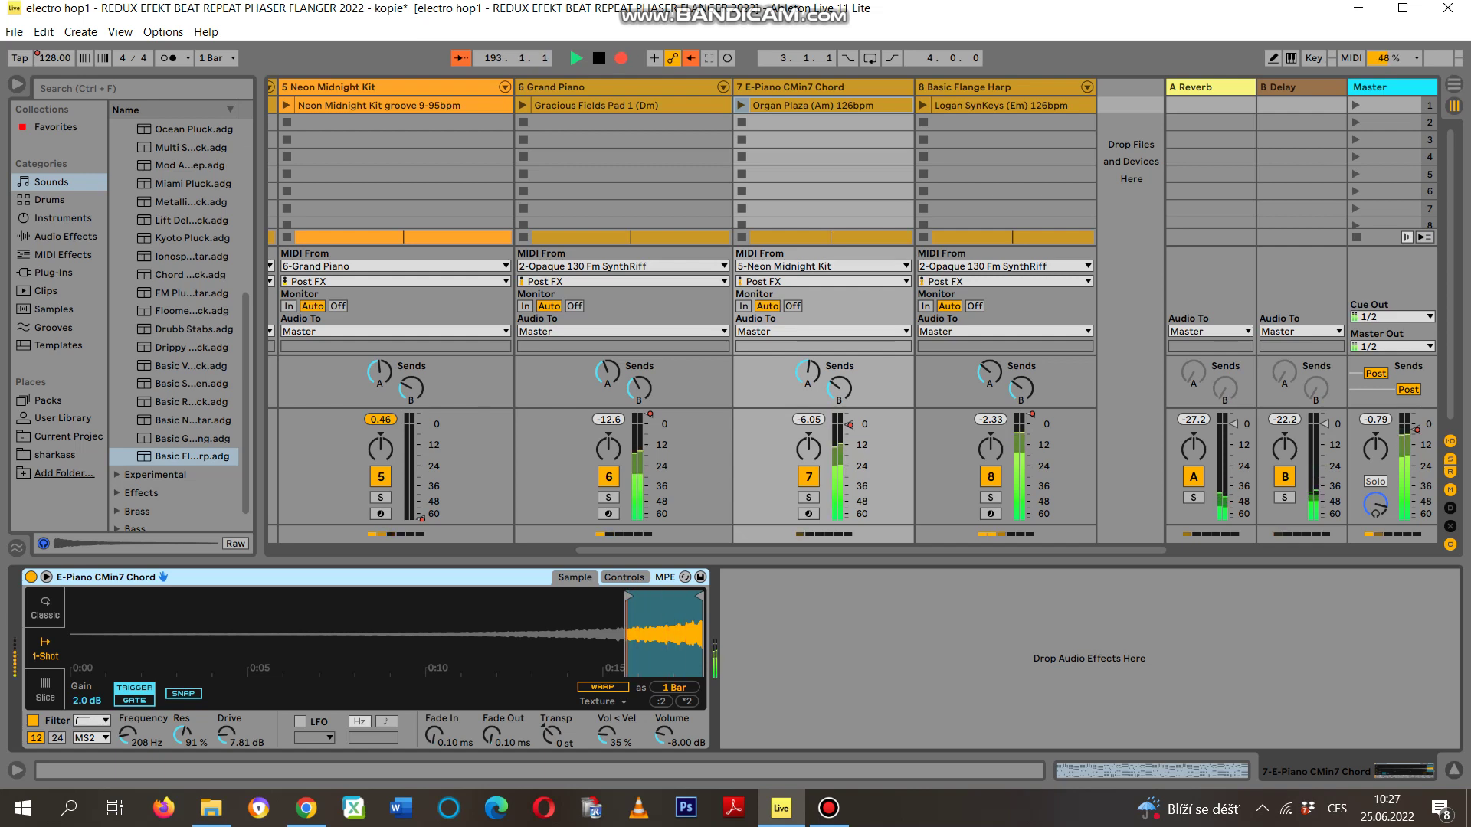
- In the Arrangement, raise a Grand Piano Tone breakpoint to 71 and re-enable automation
key(Tab)
click(902, 239)
drag(902, 240, 902, 238)
click(691, 58)
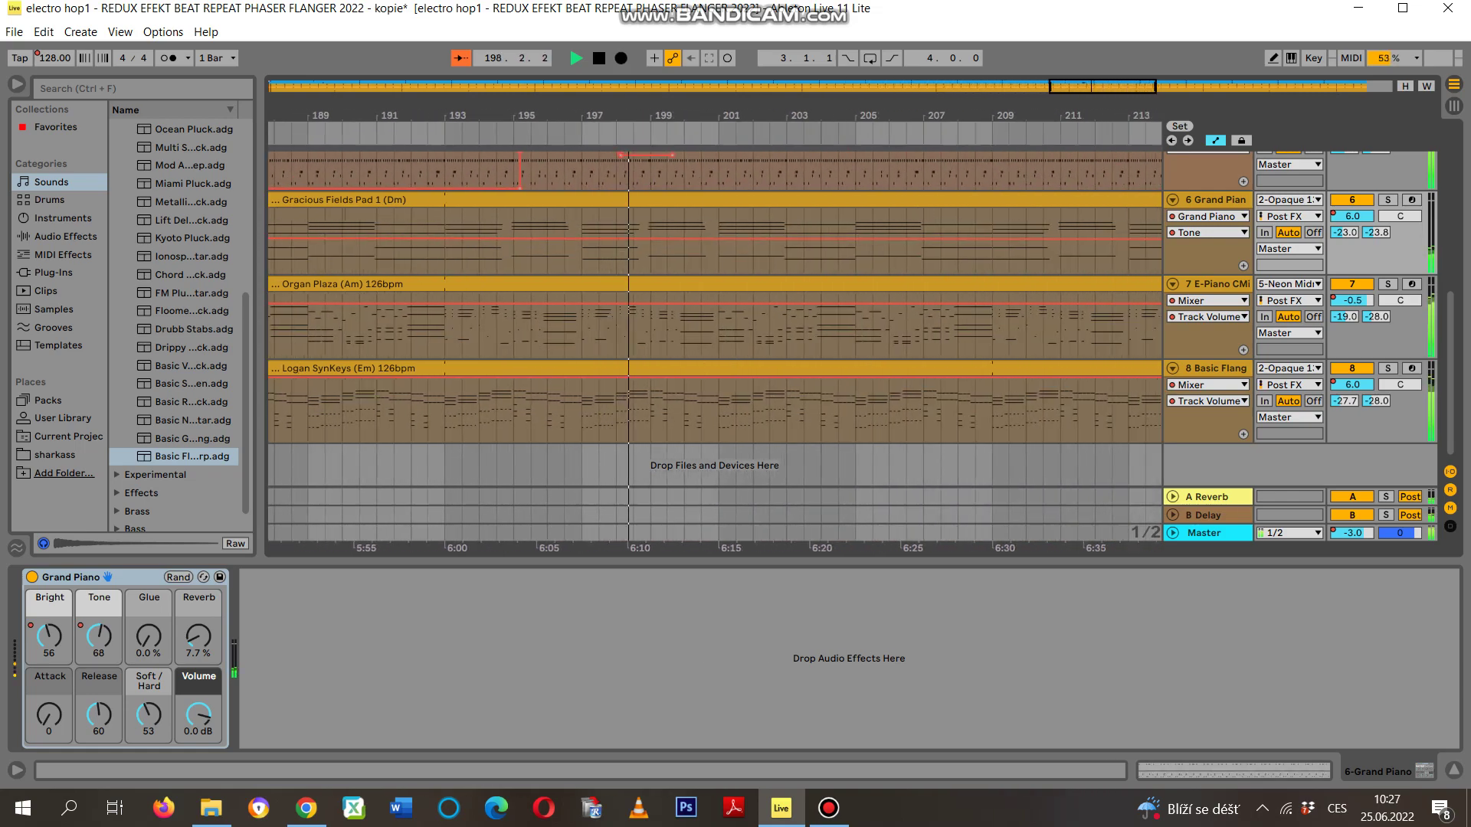
- Add Grand Piano Tone breakpoints of 66, 53 and 61 near bars 202, 197 and 198, then show the Master effects
key(Tab)
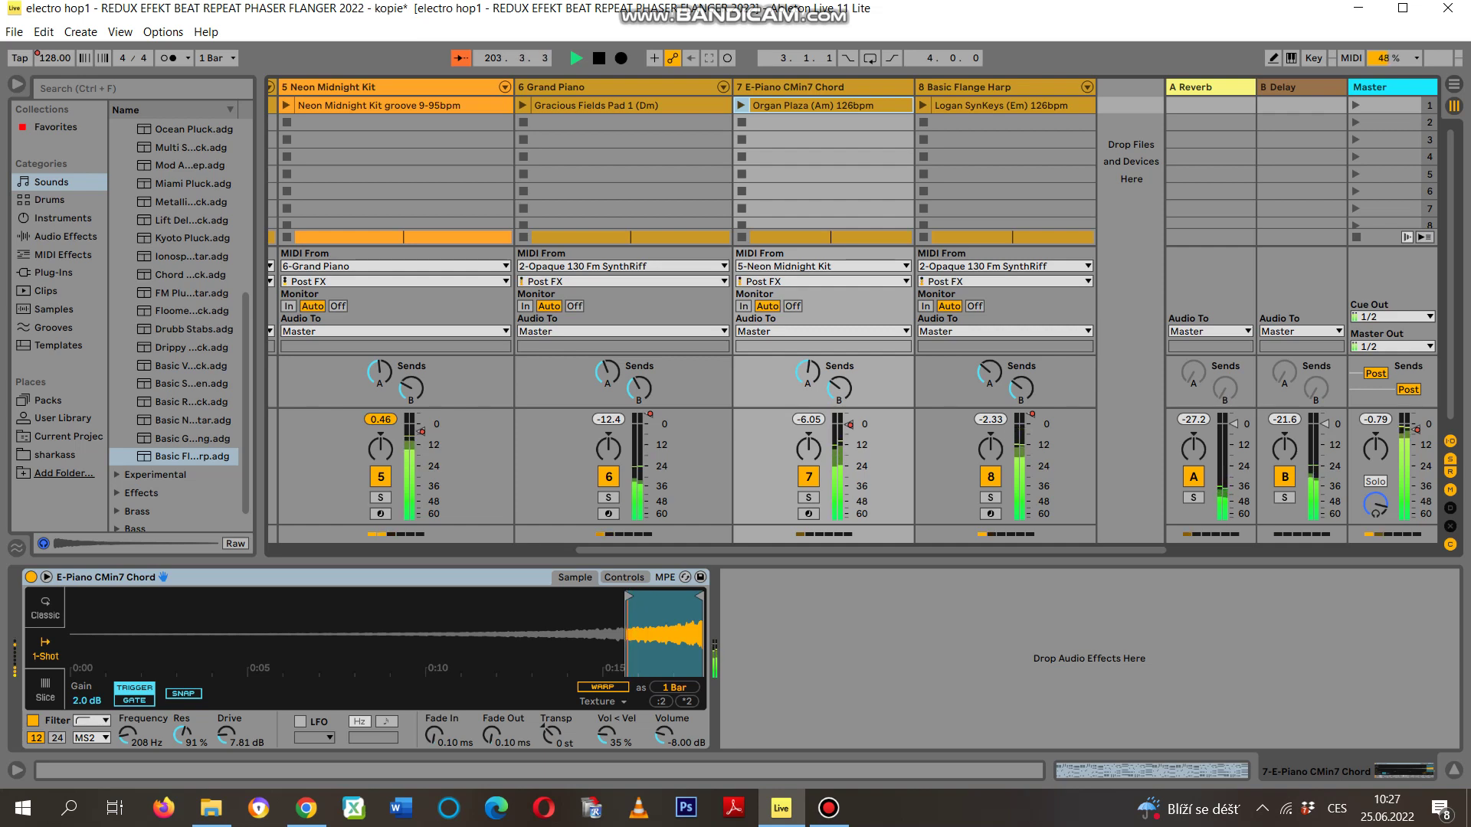
key(Tab)
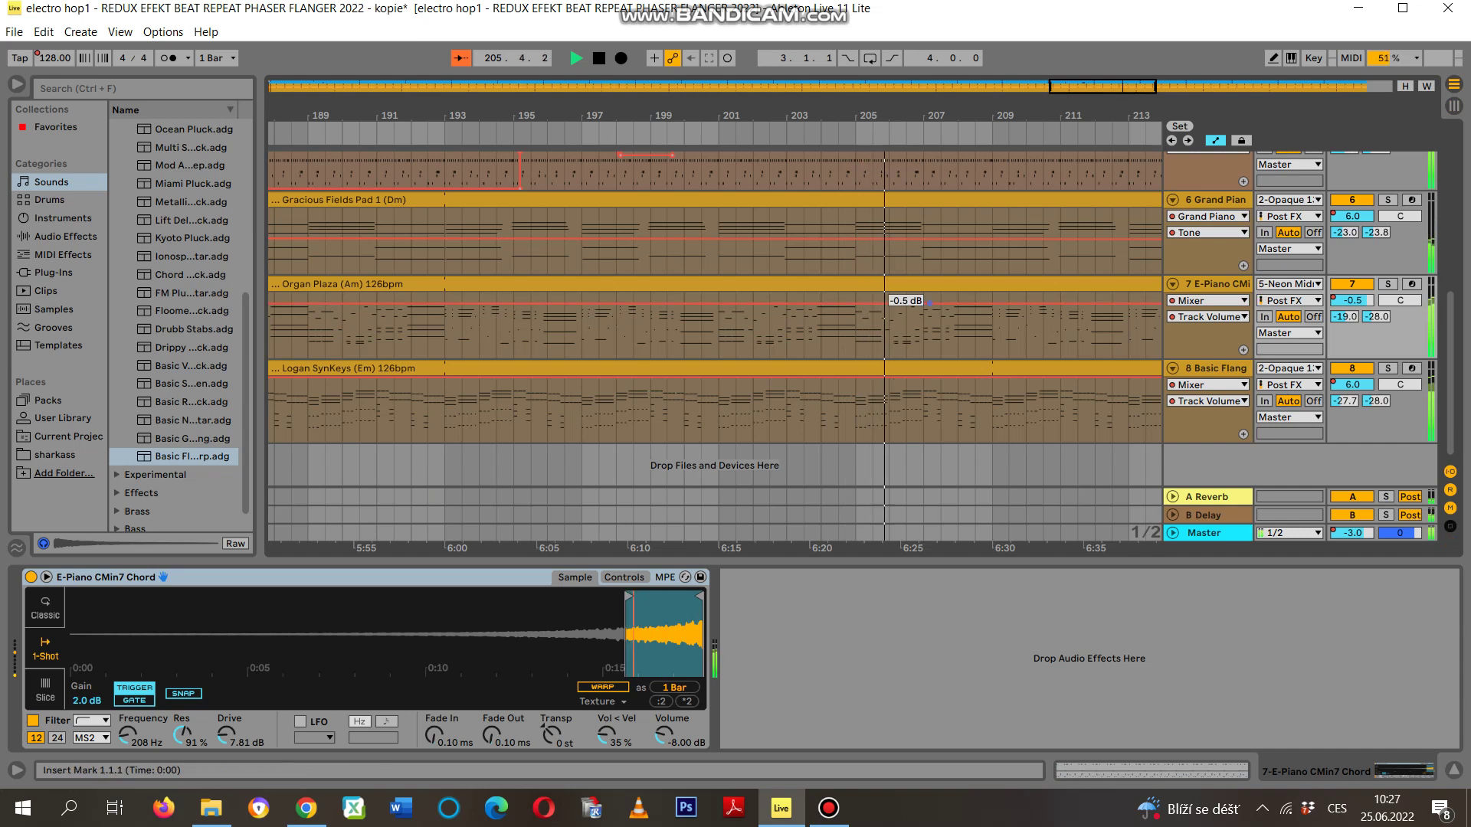
click(974, 239)
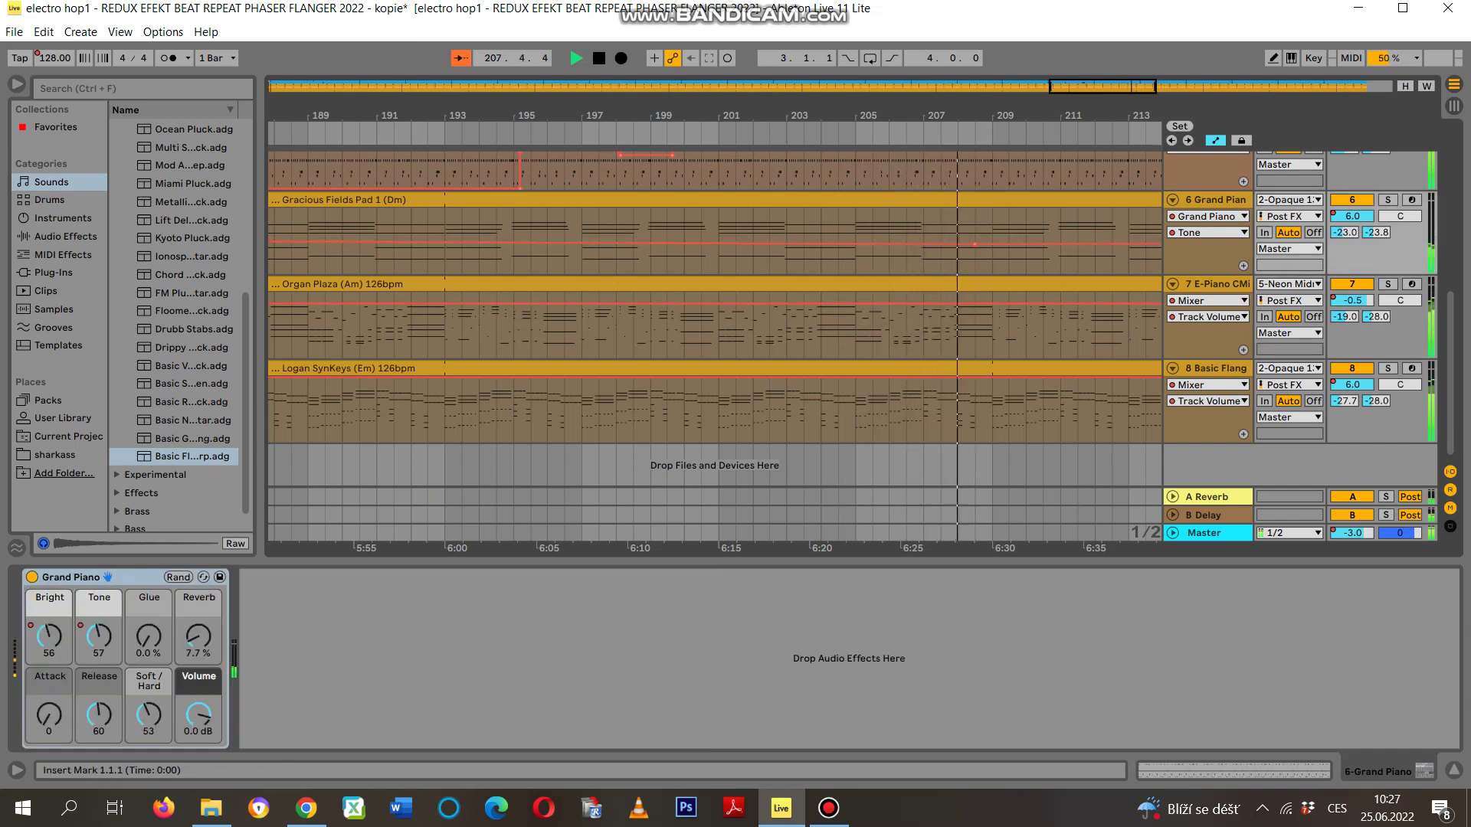
click(769, 239)
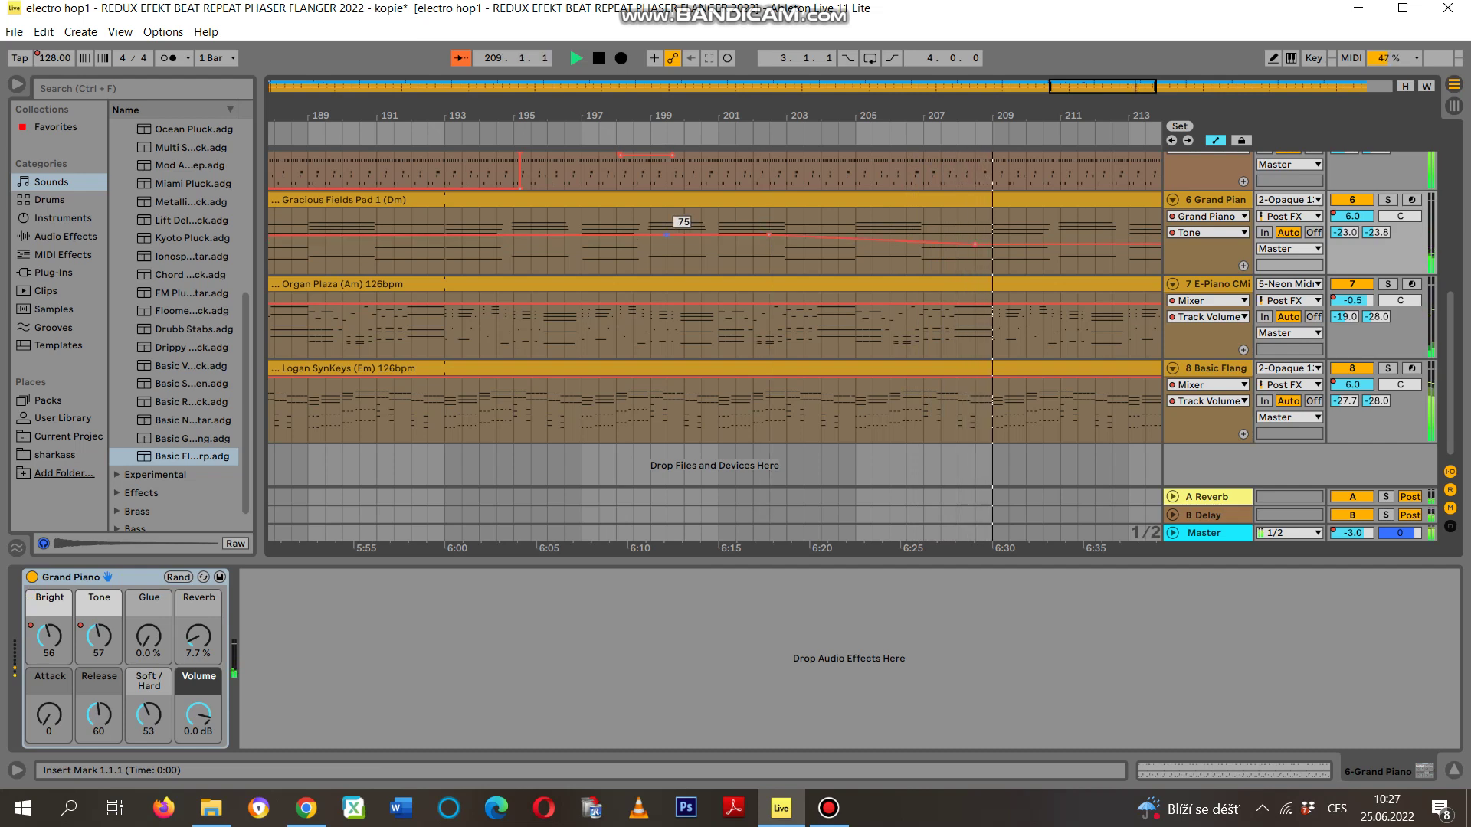
click(582, 246)
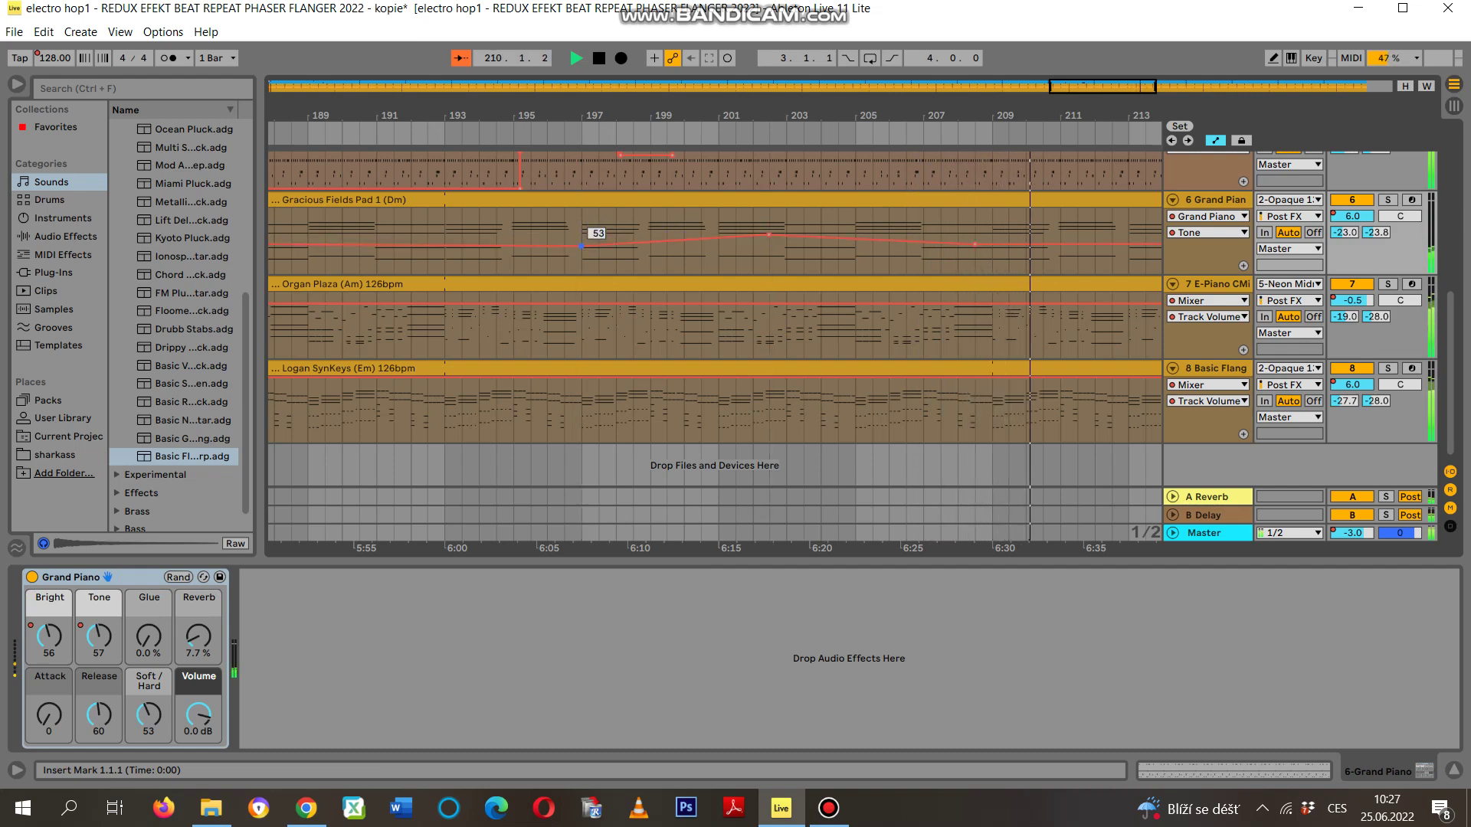
click(626, 242)
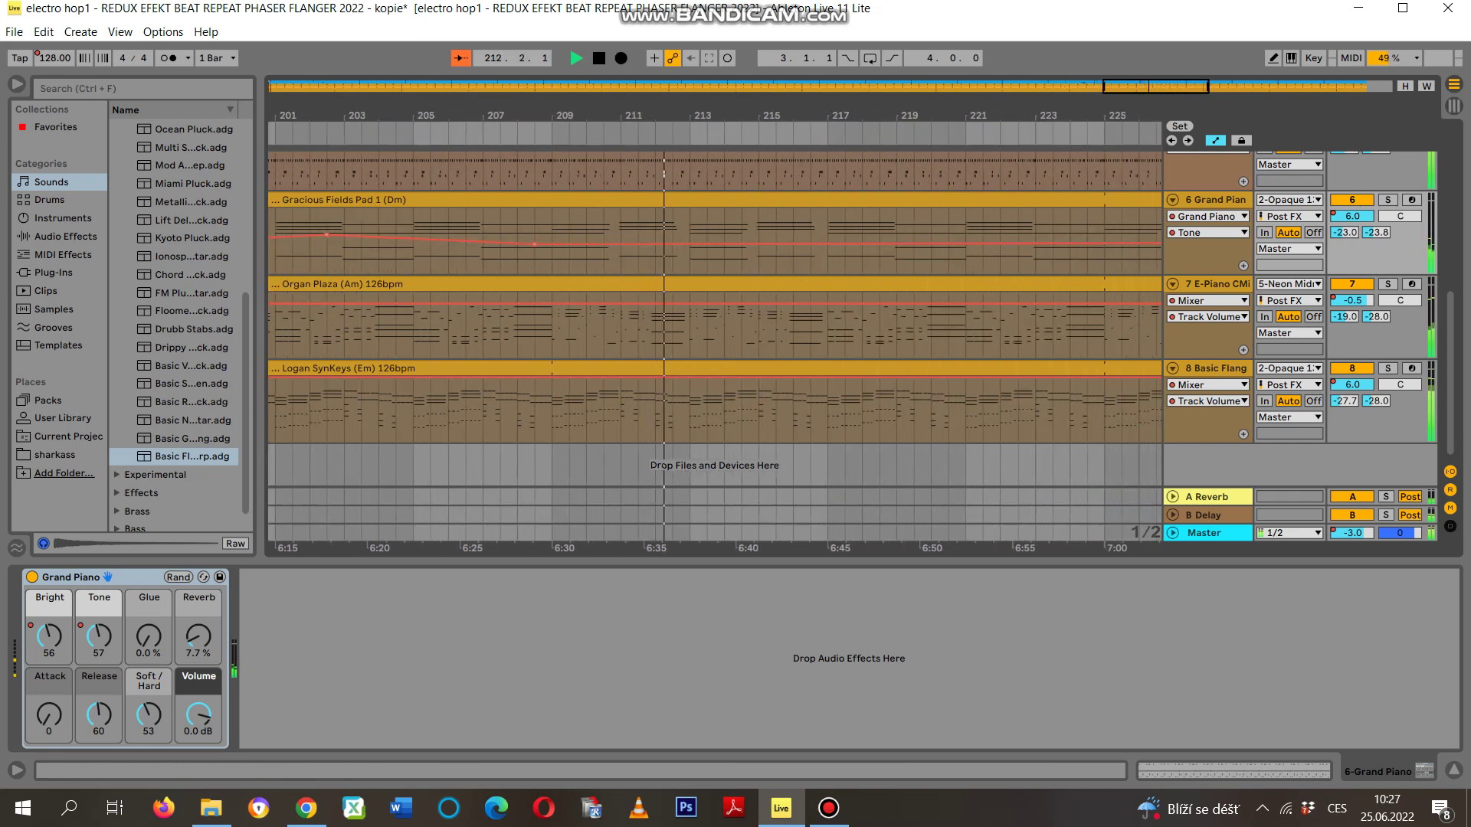
key(Tab)
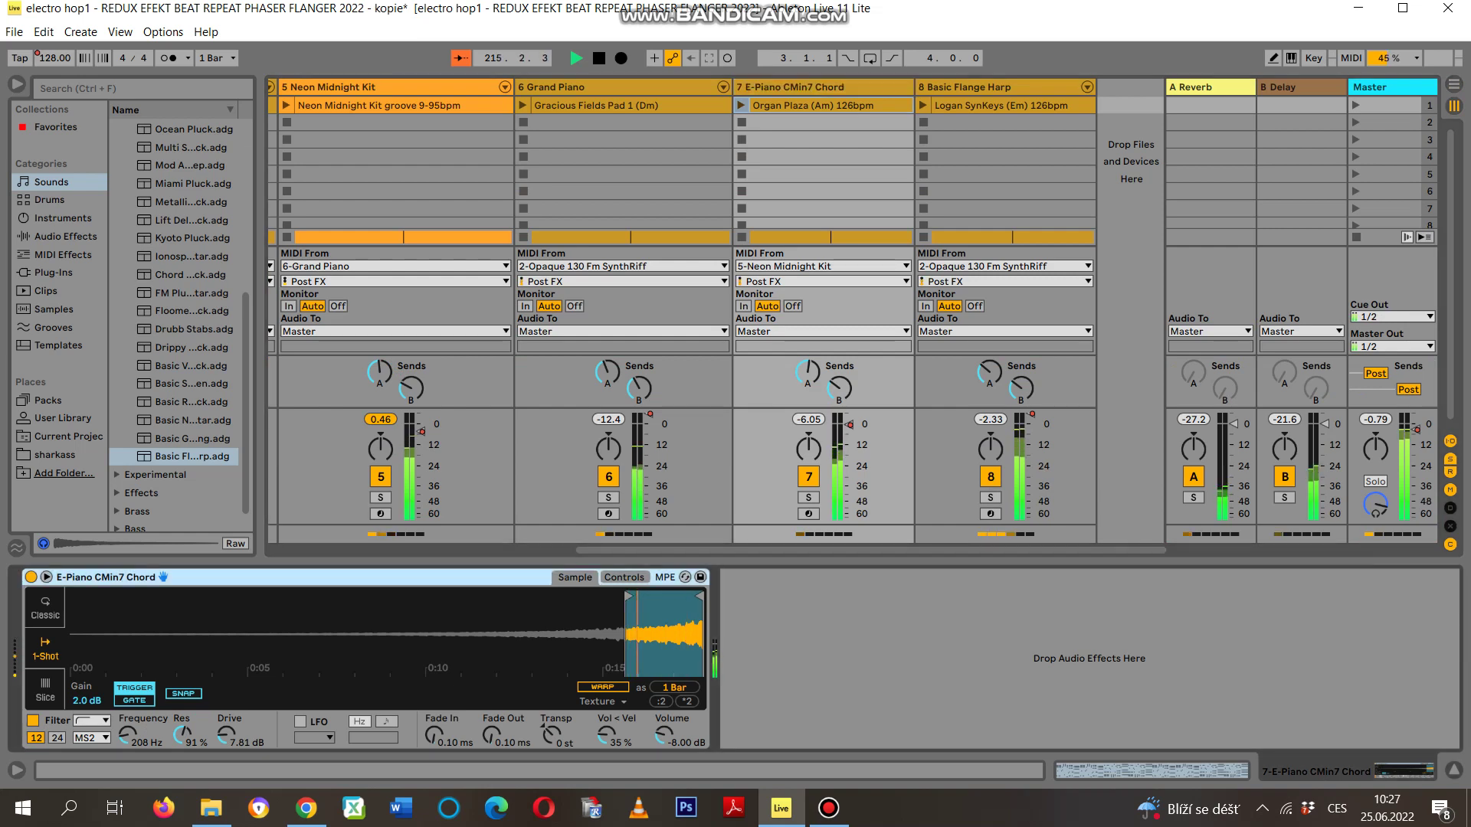
click(1379, 88)
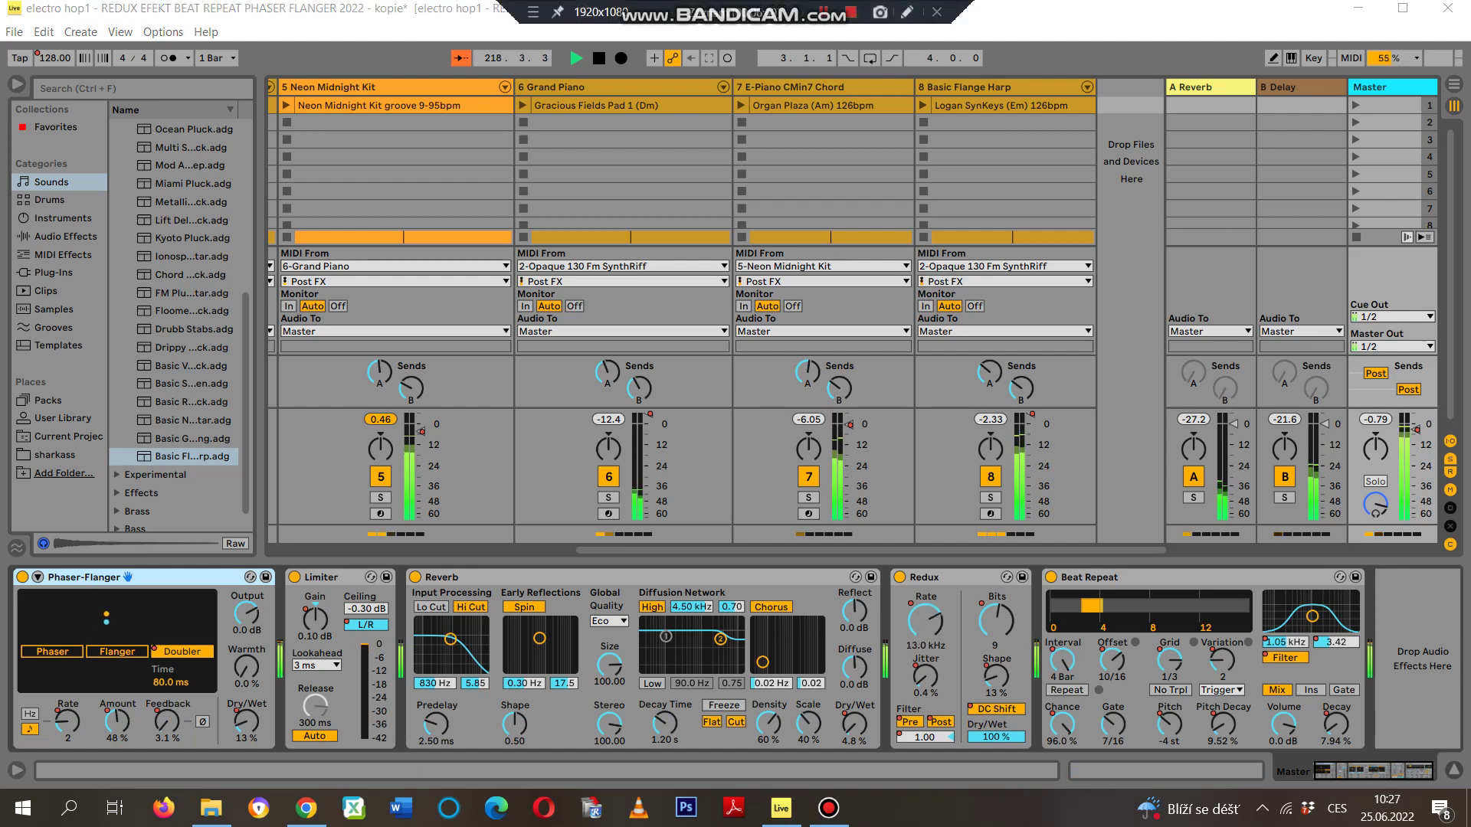
key(Tab)
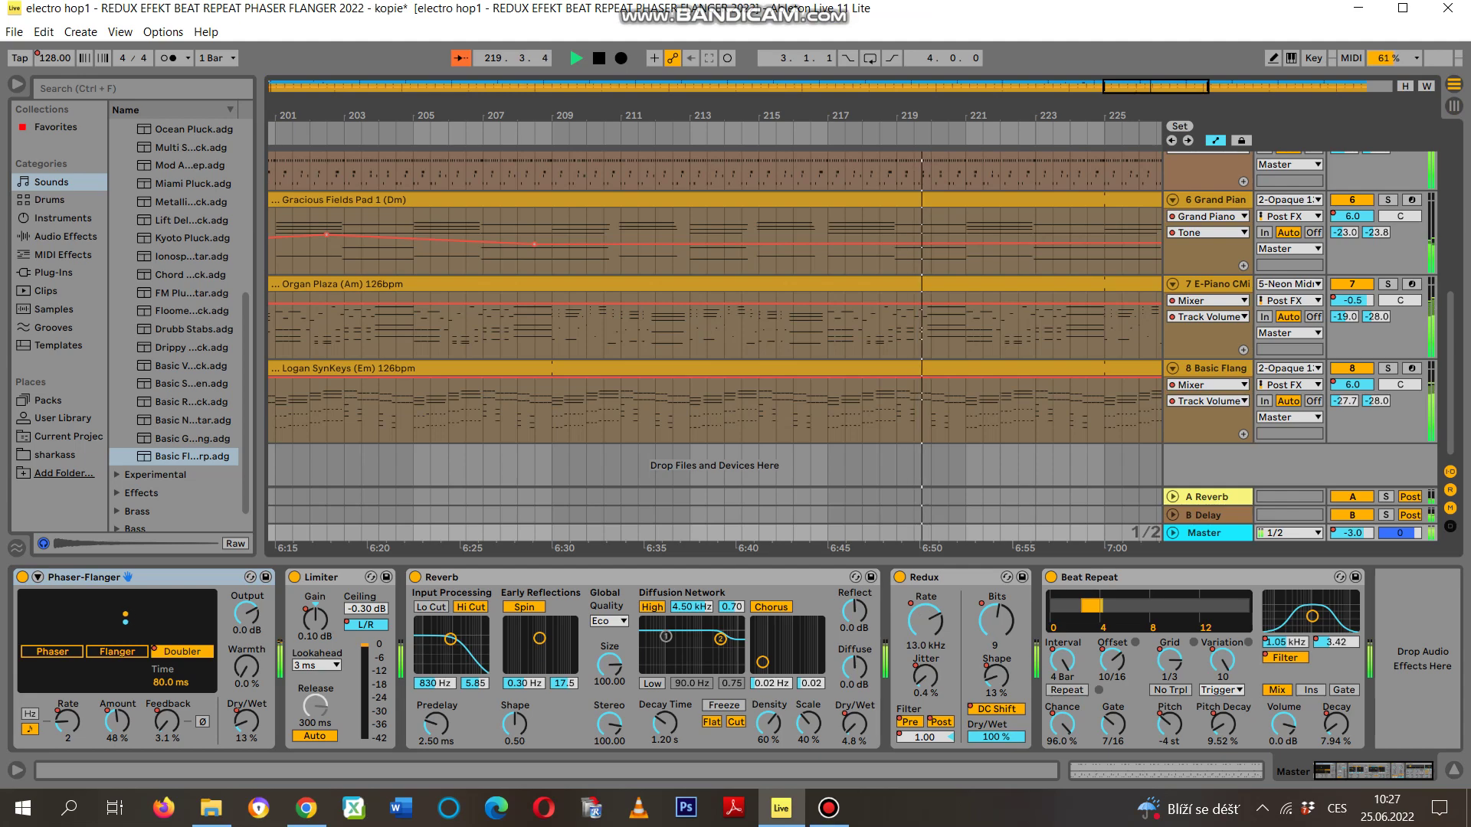
drag(1174, 86, 1390, 86)
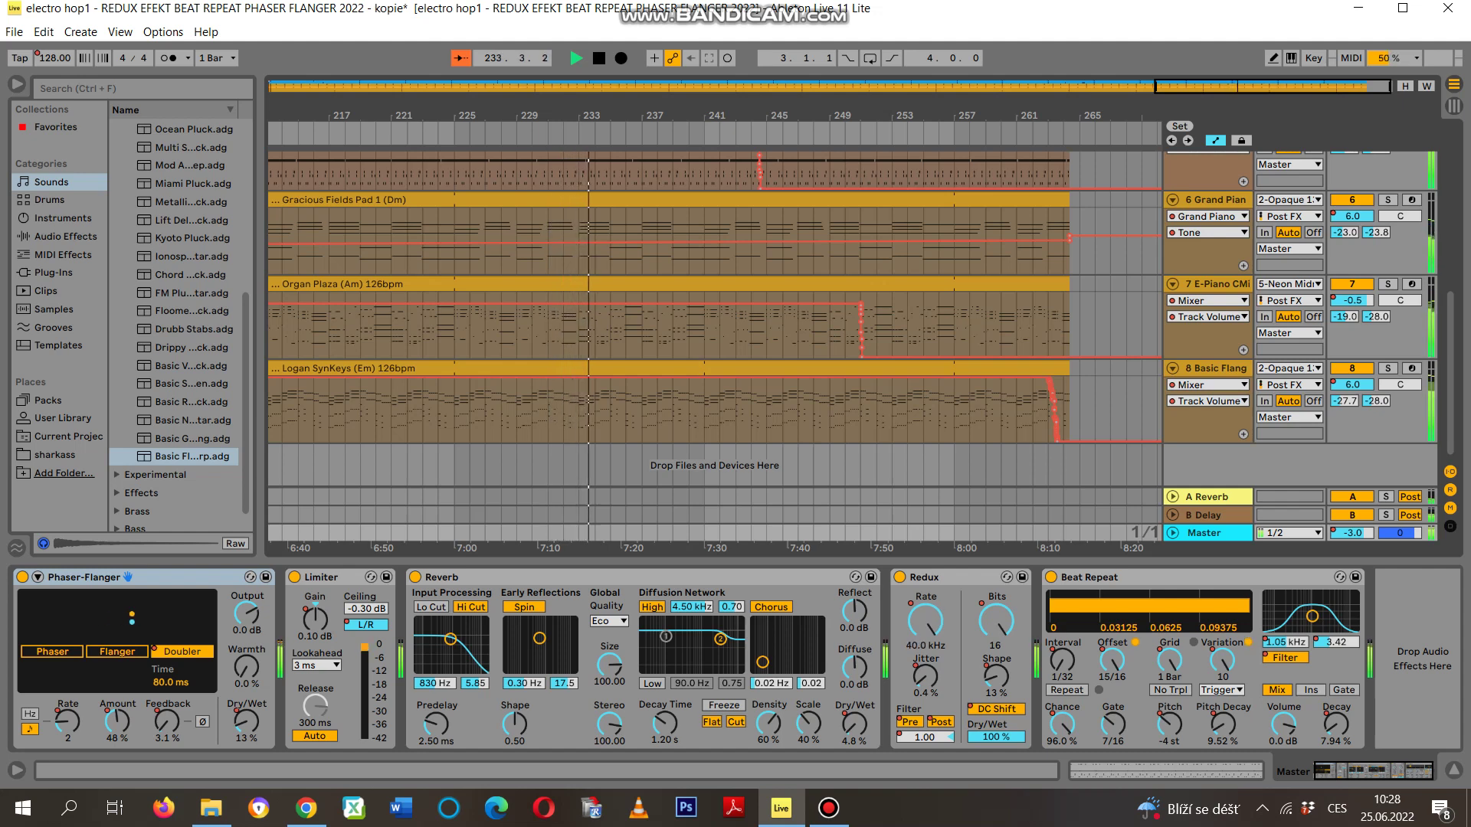
key(Tab)
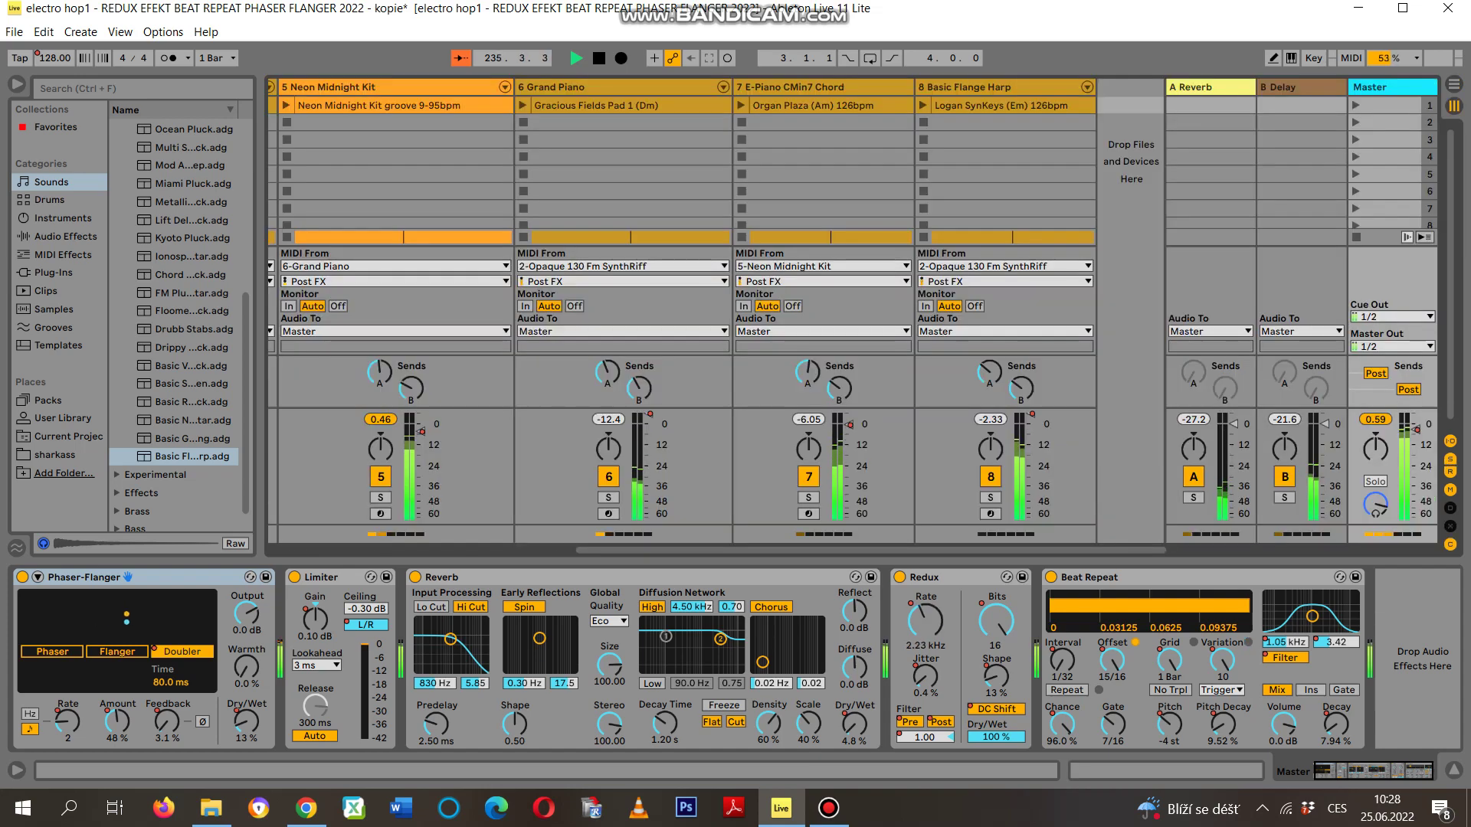
- Check the E-Piano sampler, return to the Master effects, and stop playback at 1.1.1
double_click(797, 87)
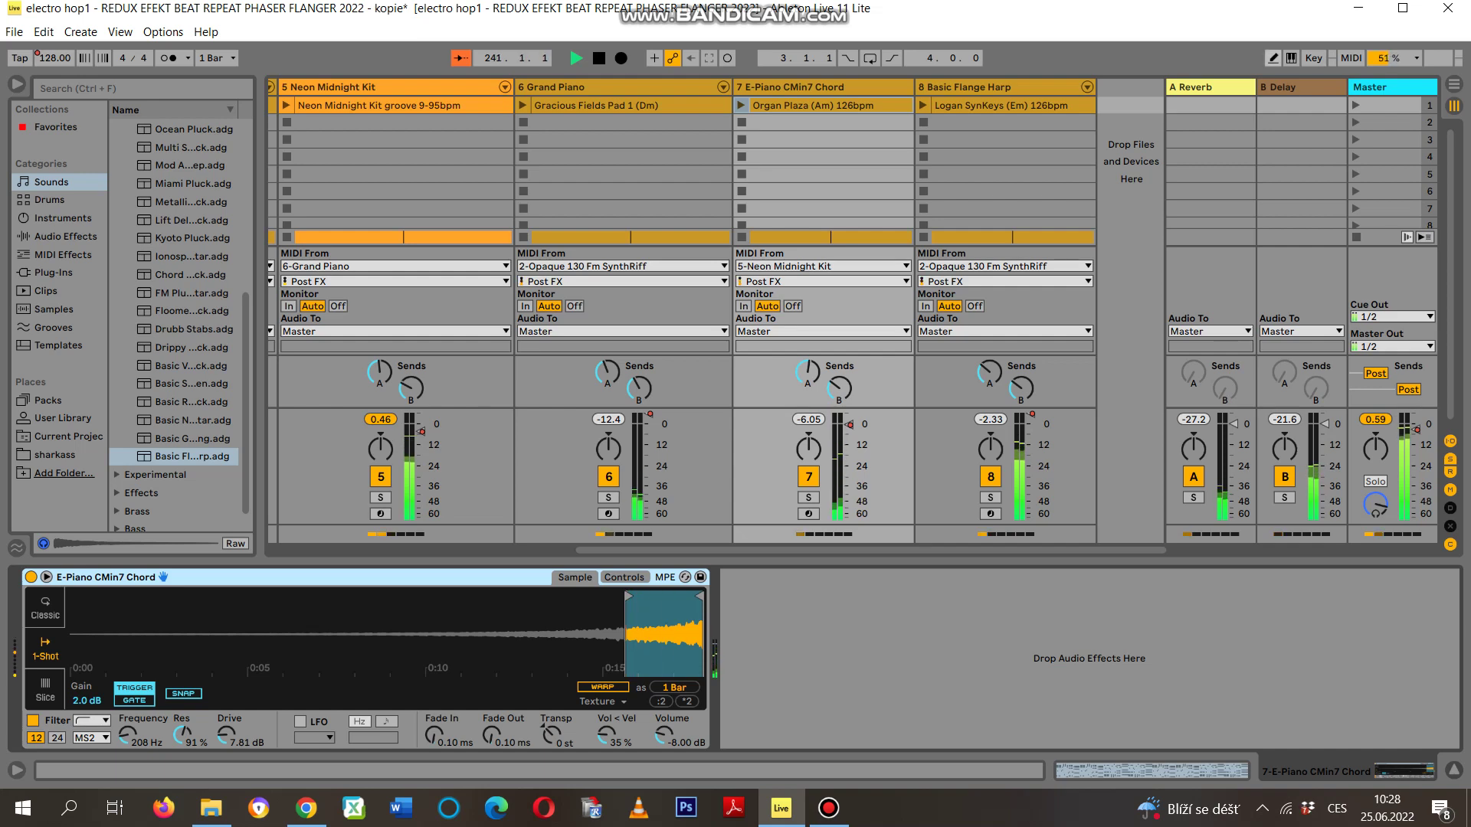
click(1391, 87)
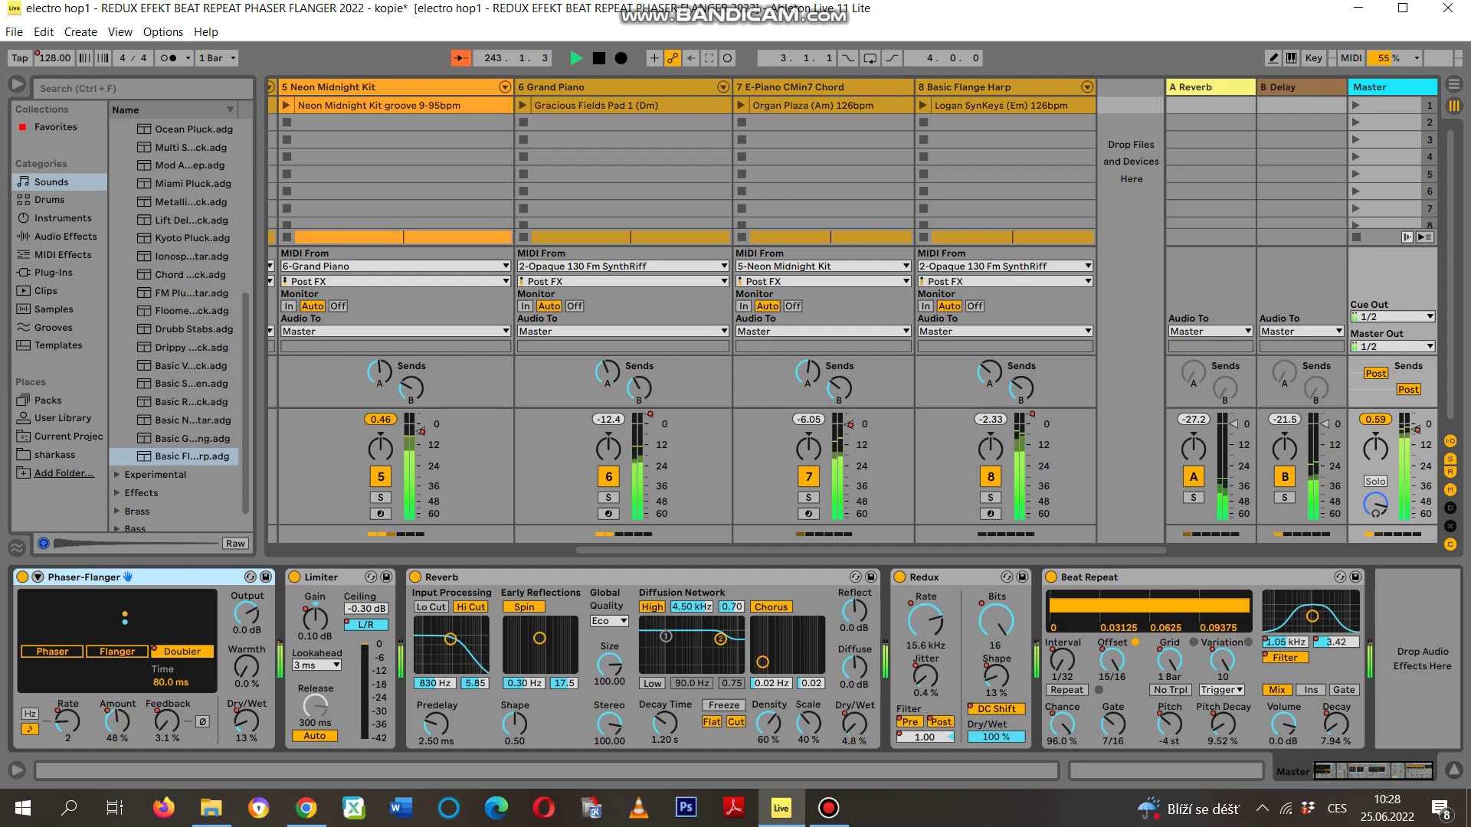
drag(858, 550, 548, 550)
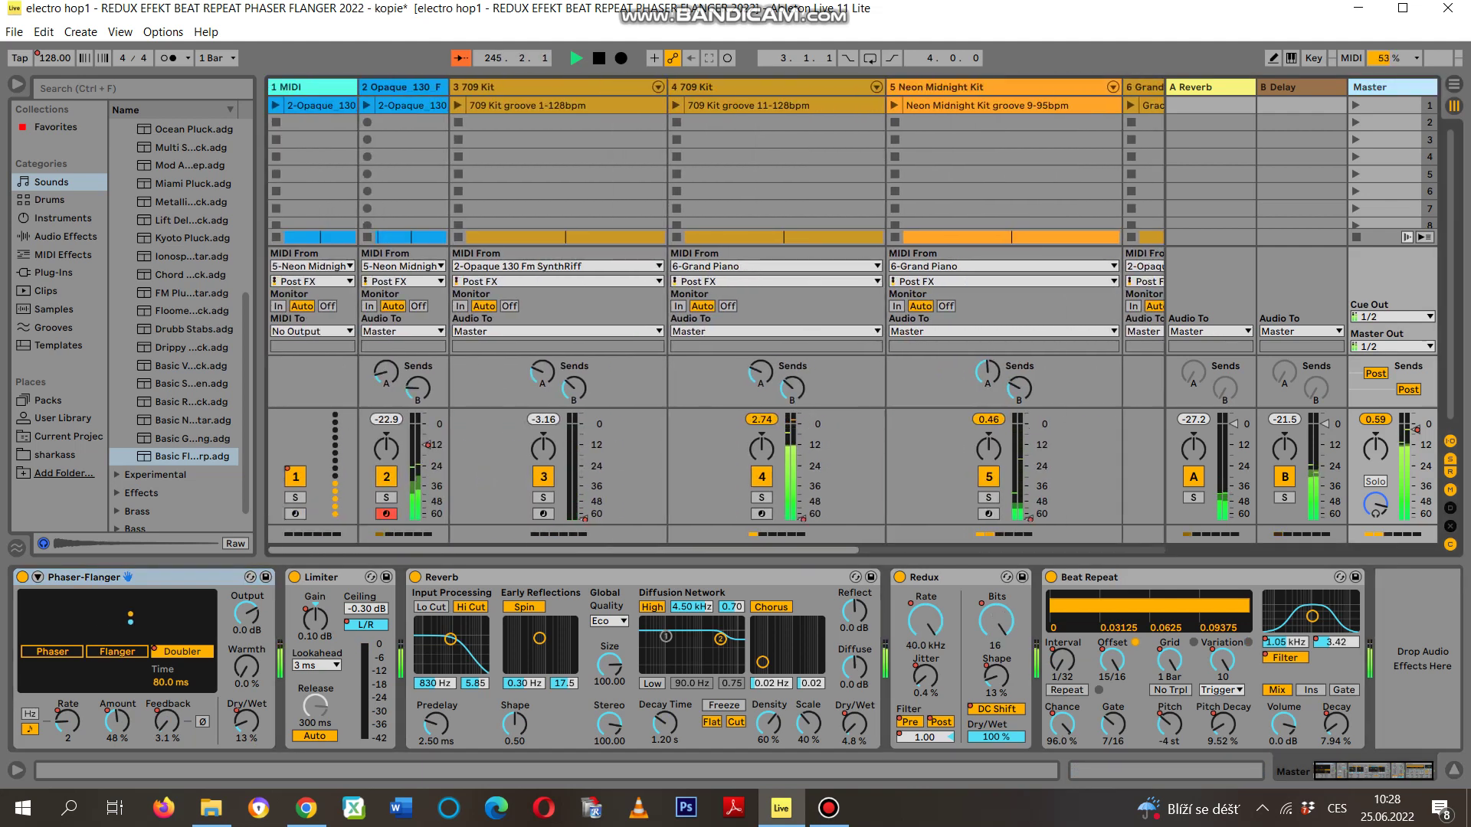
scroll(843, 306, right, 5)
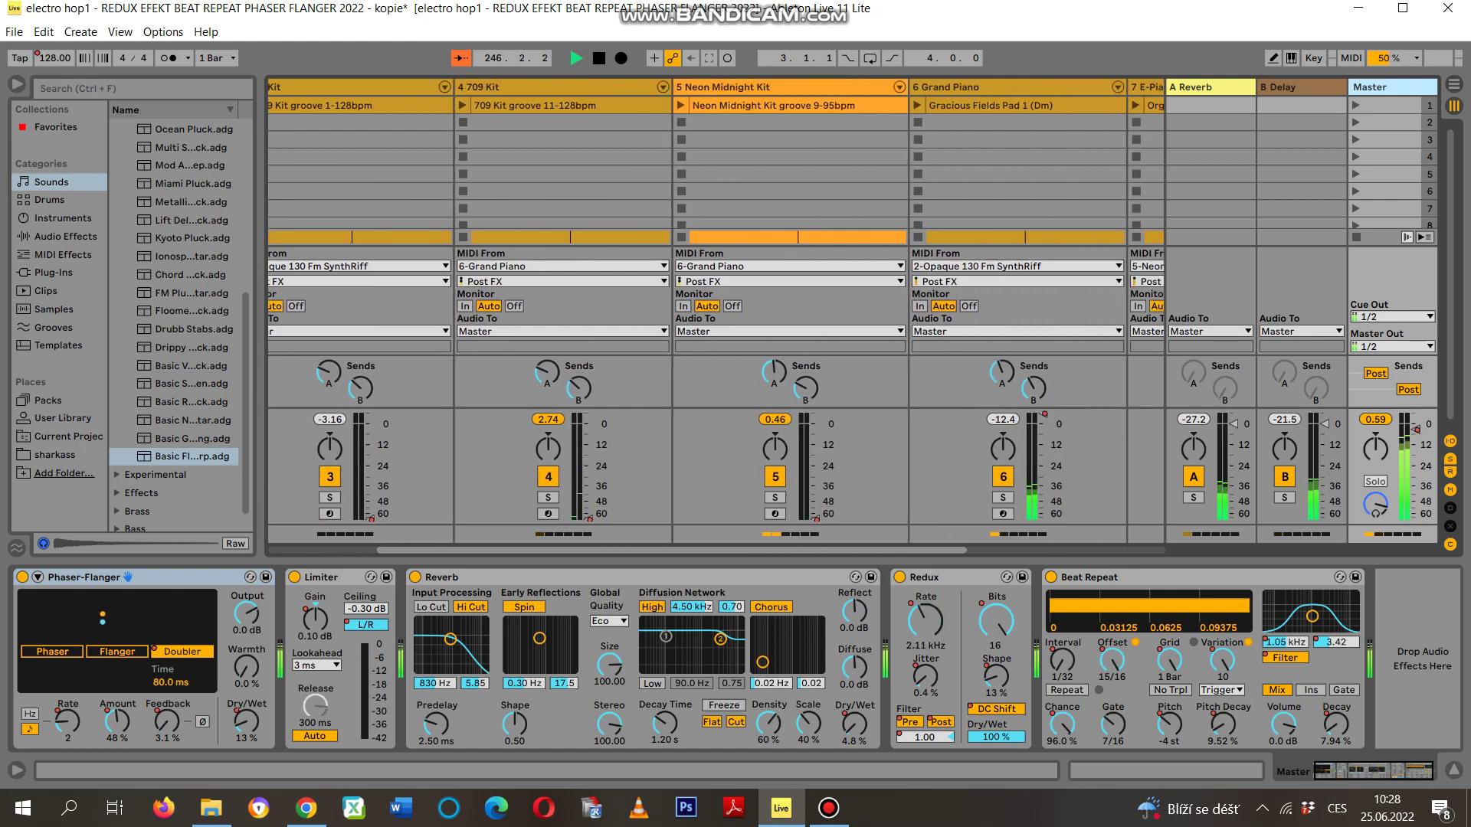
scroll(843, 307, right, 1)
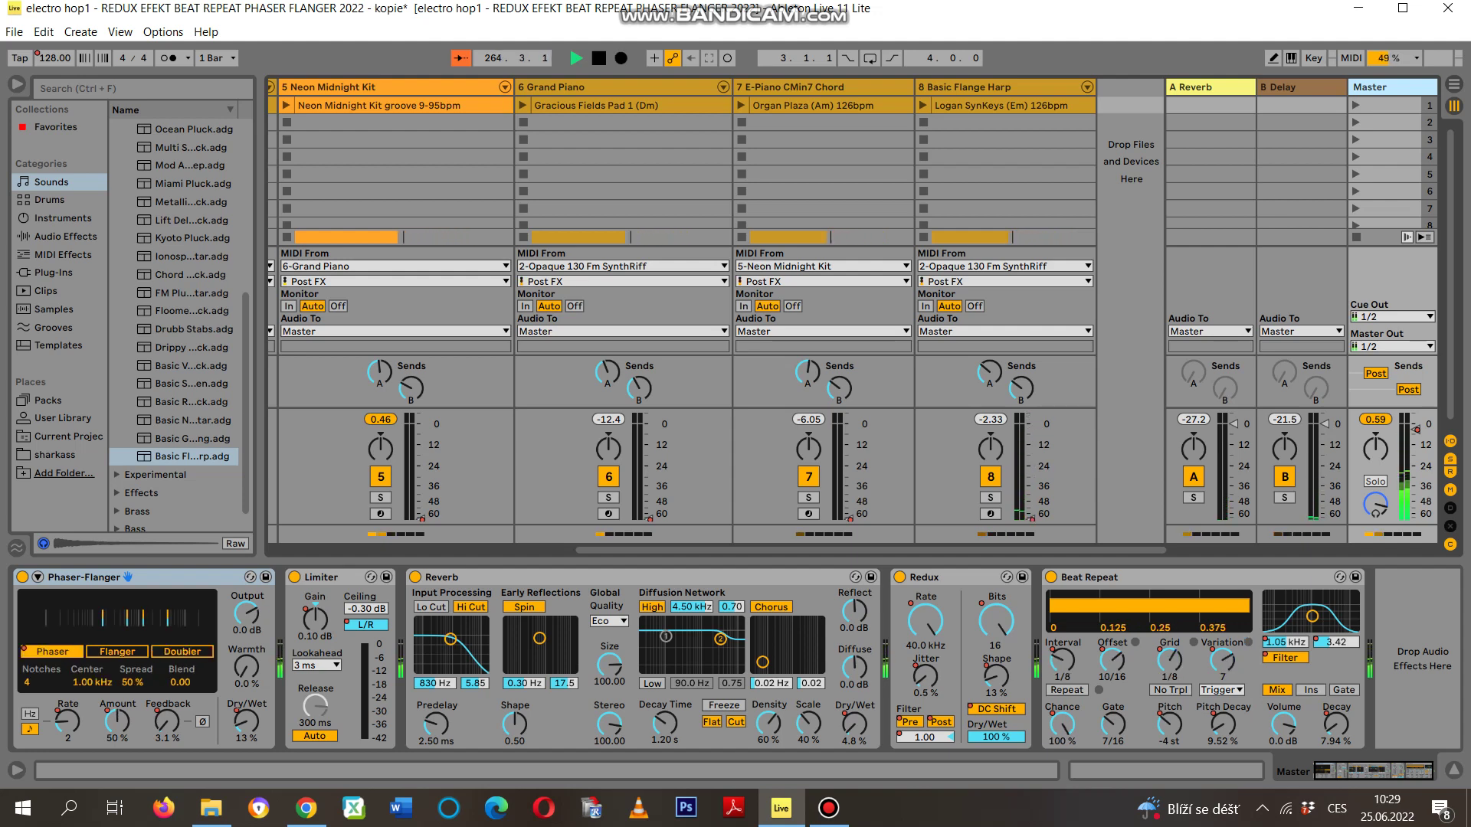
key(space)
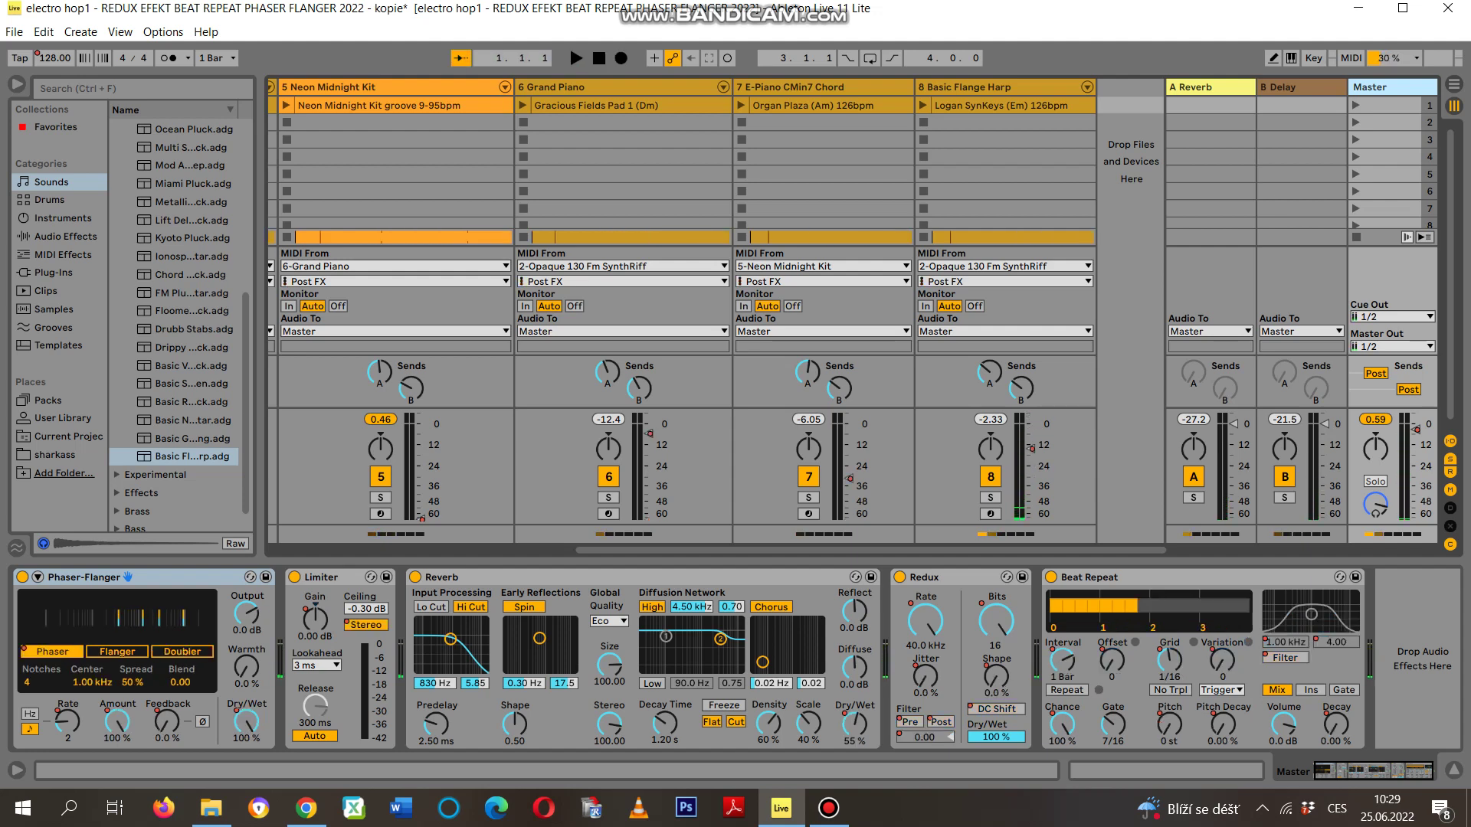